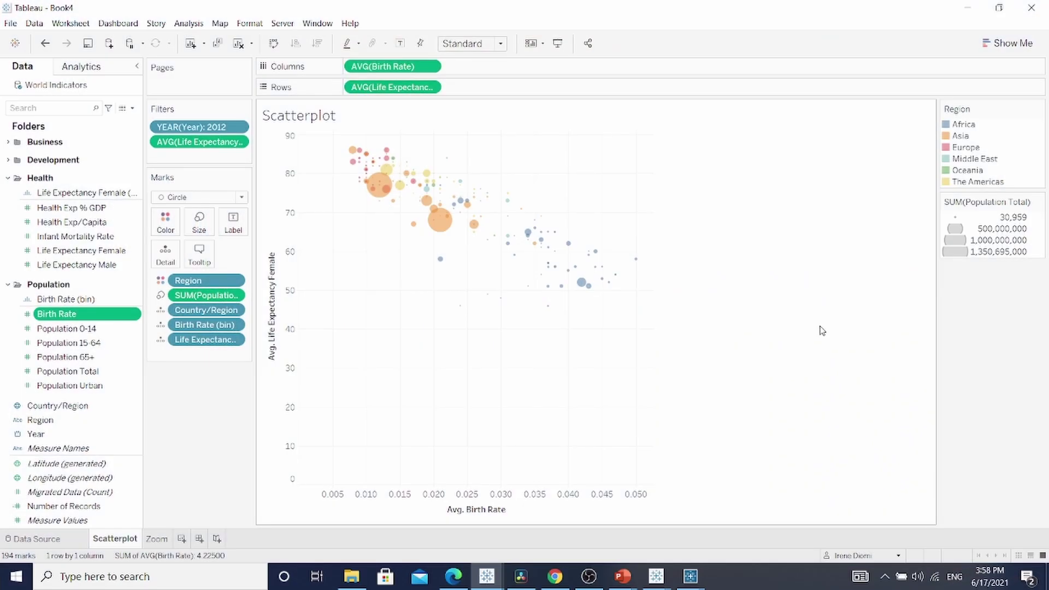
# Preview the viz-in-tooltip on several marks of the finished Book4 scatterplot.
pyautogui.moveTo(568, 269)
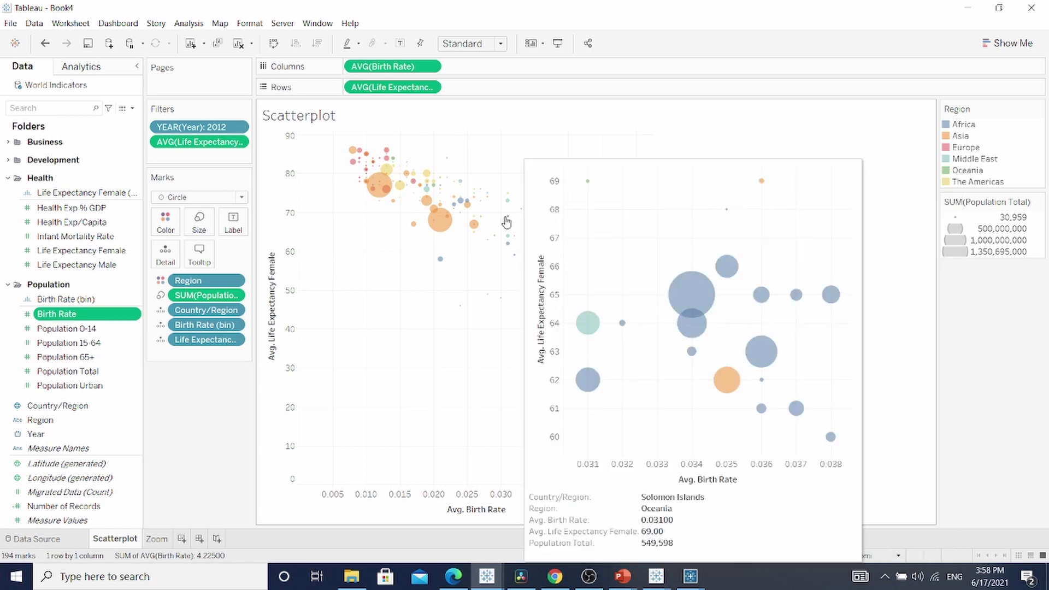
pyautogui.moveTo(508, 206)
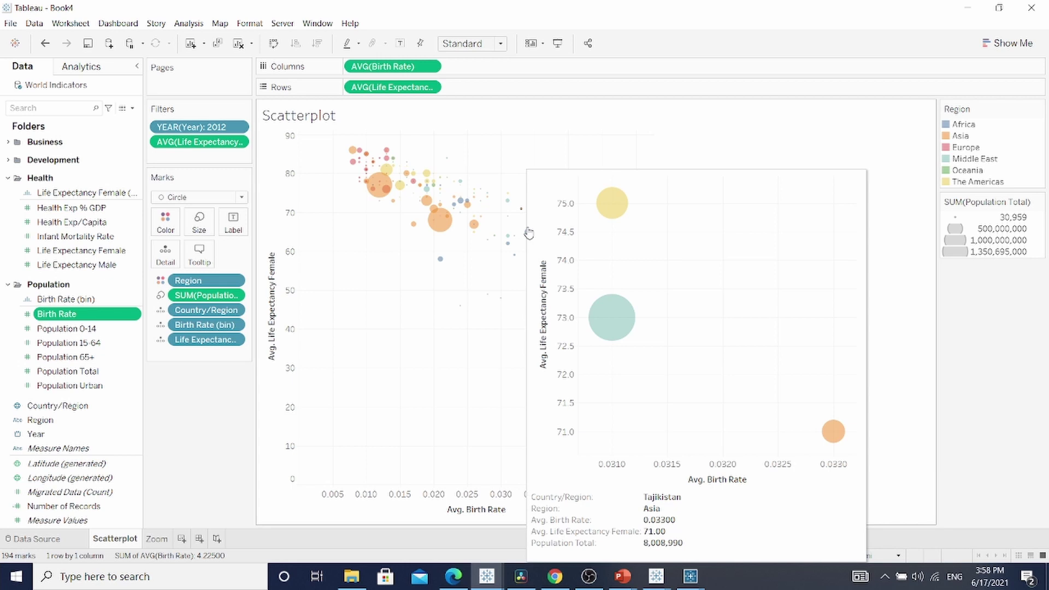
pyautogui.moveTo(544, 241)
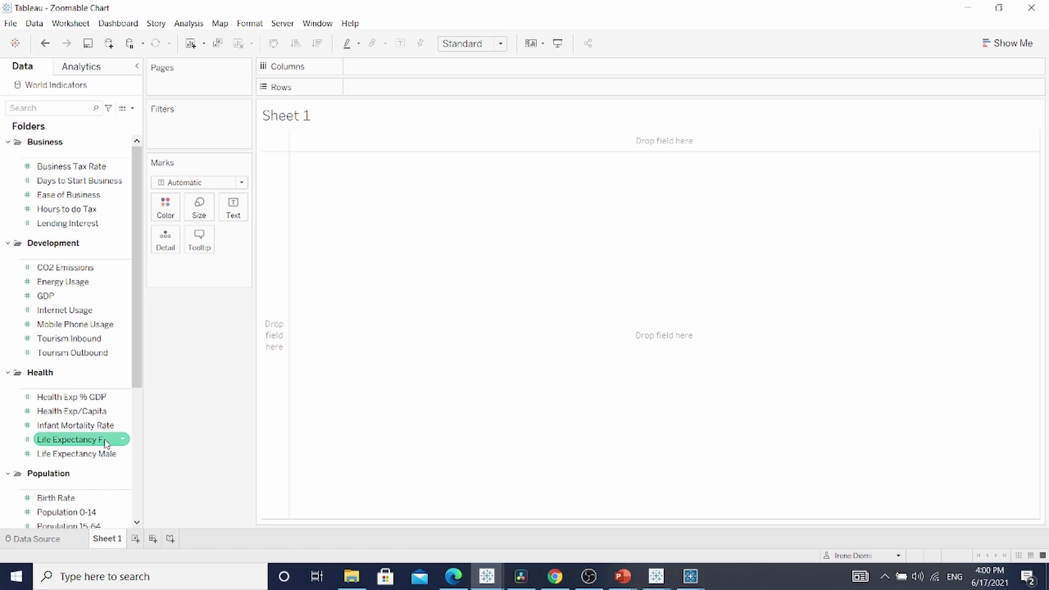
# Plot Life Expectancy Female against Birth Rate and collapse the Development and Business folders.
pyautogui.doubleClick(85, 445)
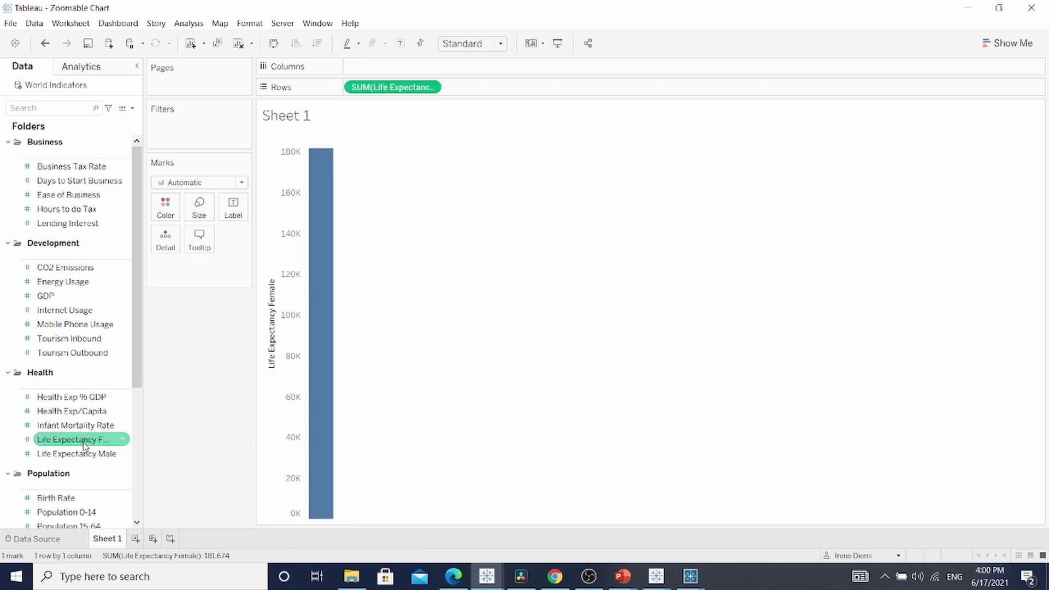
pyautogui.doubleClick(77, 498)
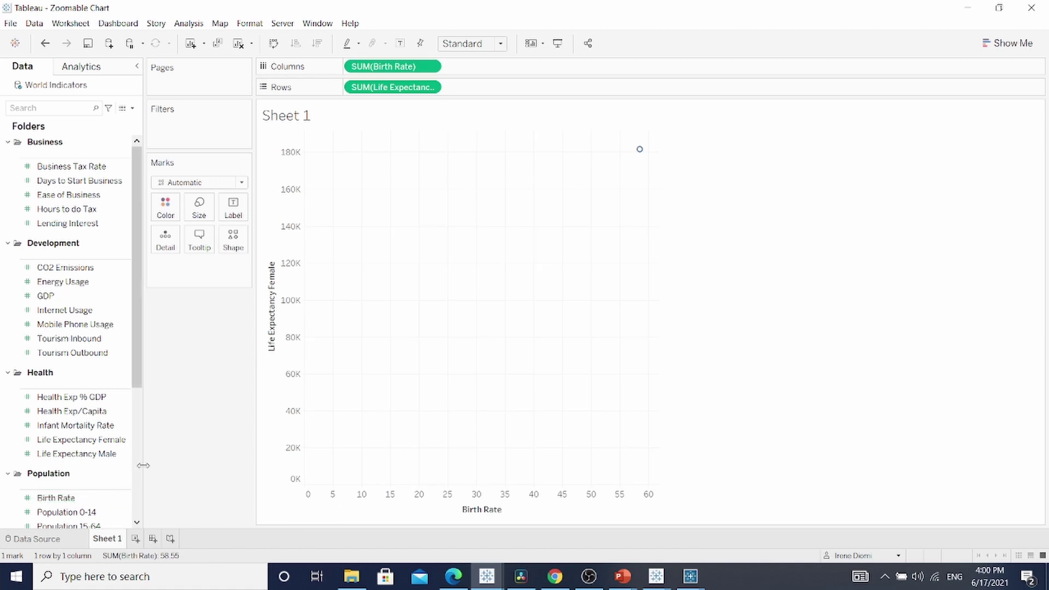
pyautogui.click(7, 244)
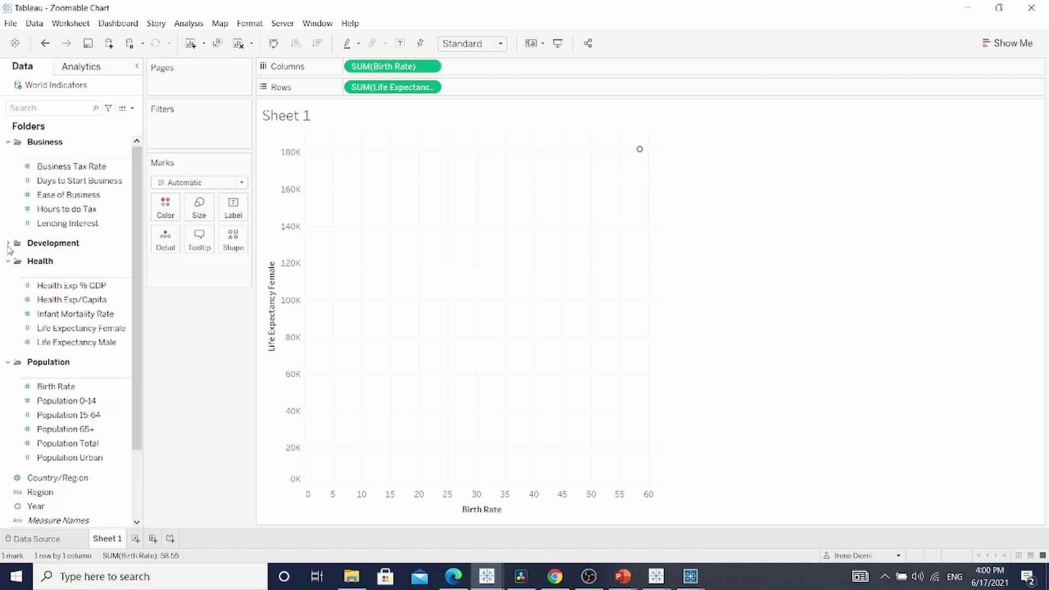
pyautogui.click(9, 144)
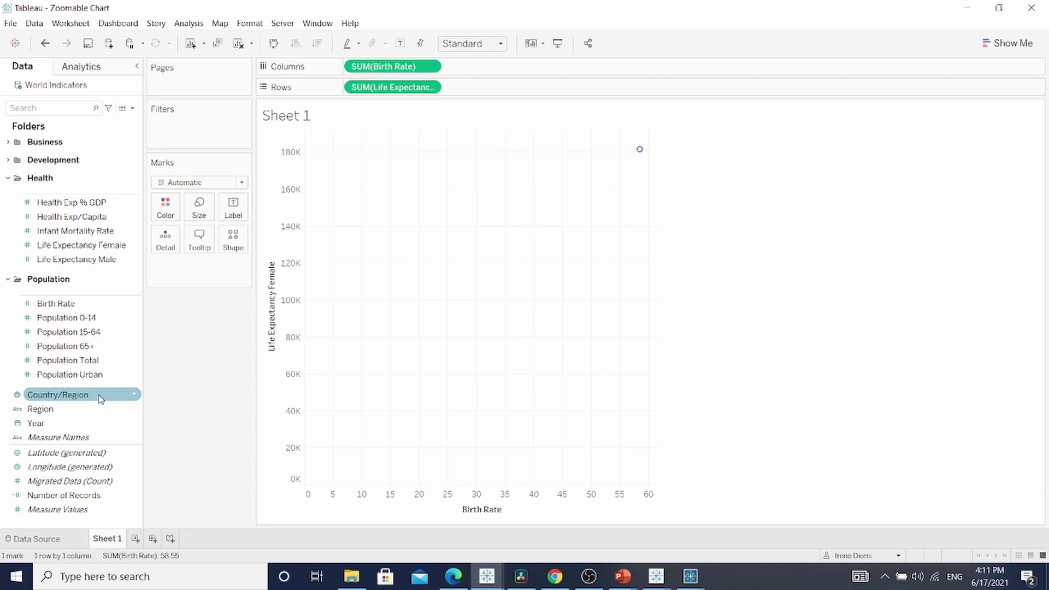
# Show one filled circle per Country/Region, coloured by Region.
pyautogui.moveTo(83, 399); pyautogui.dragTo(182, 255)
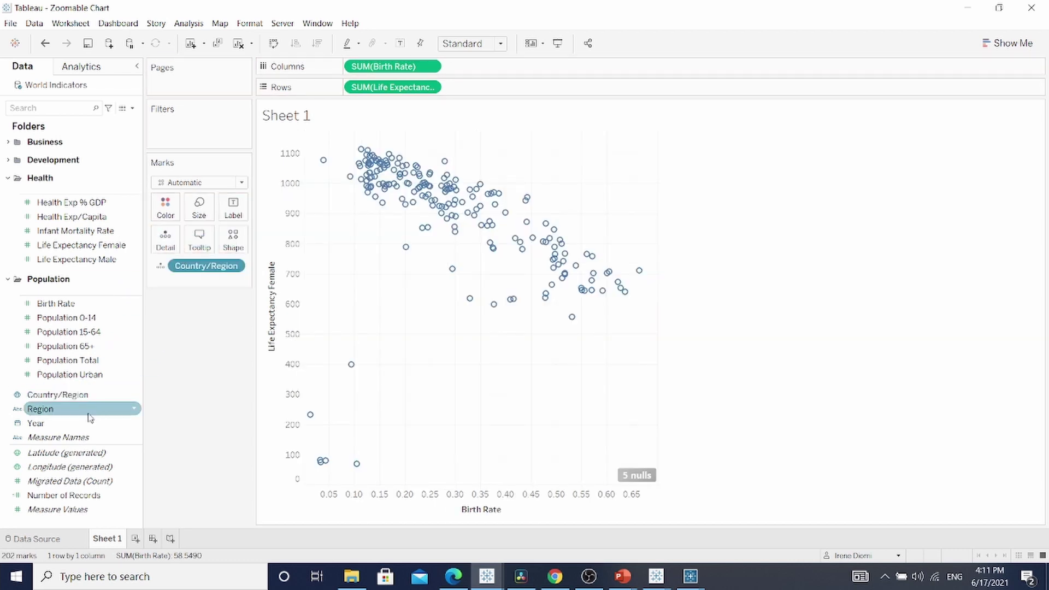
pyautogui.moveTo(87, 415); pyautogui.dragTo(171, 218)
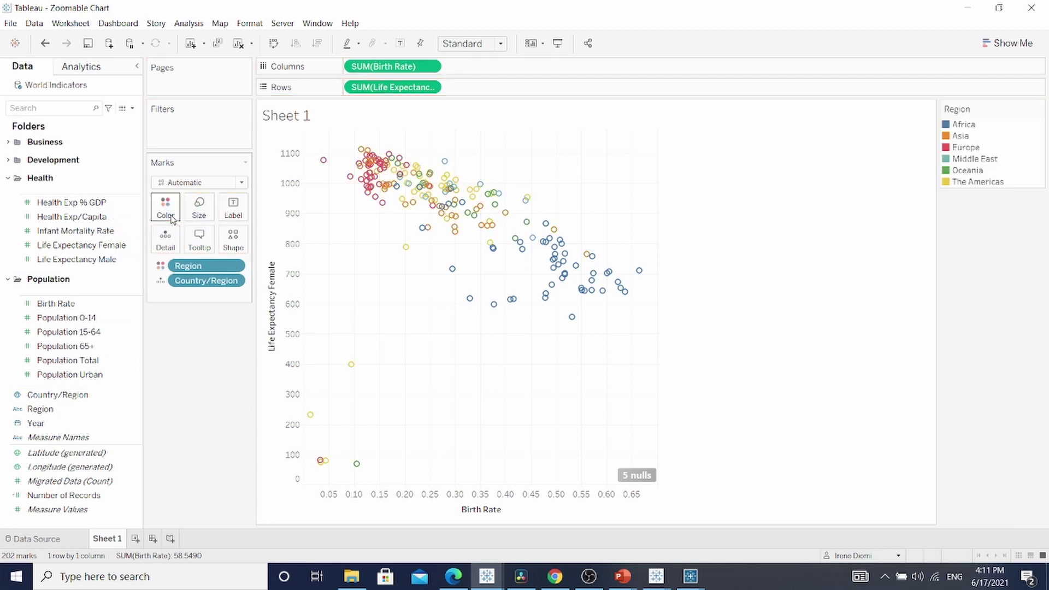
pyautogui.click(242, 184)
pyautogui.click(195, 267)
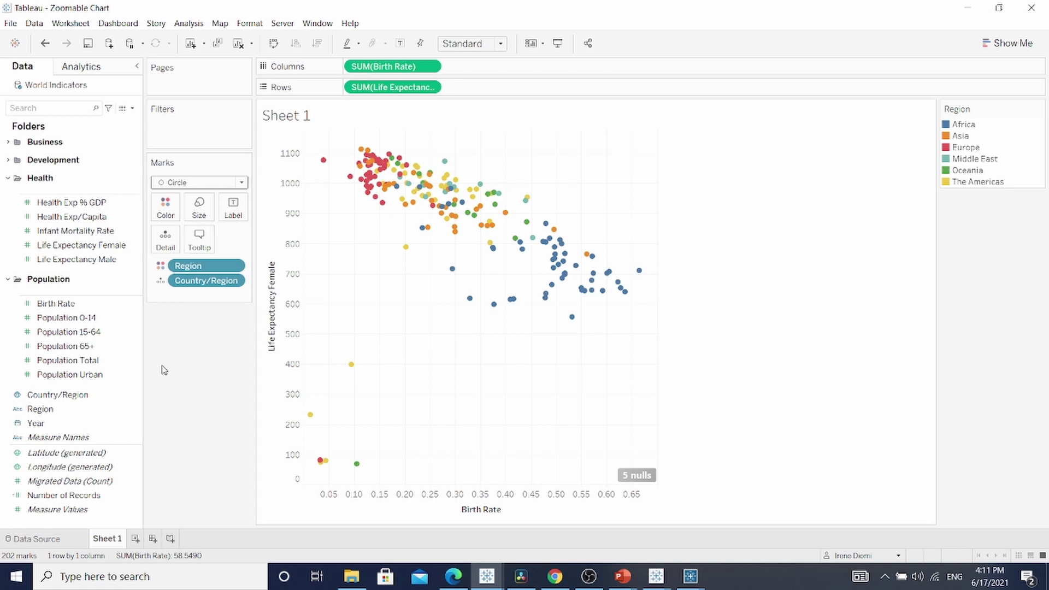
# Size the circles by Population Total, enlarge them, and set opacity to 48%.
pyautogui.moveTo(67, 360); pyautogui.dragTo(198, 218)
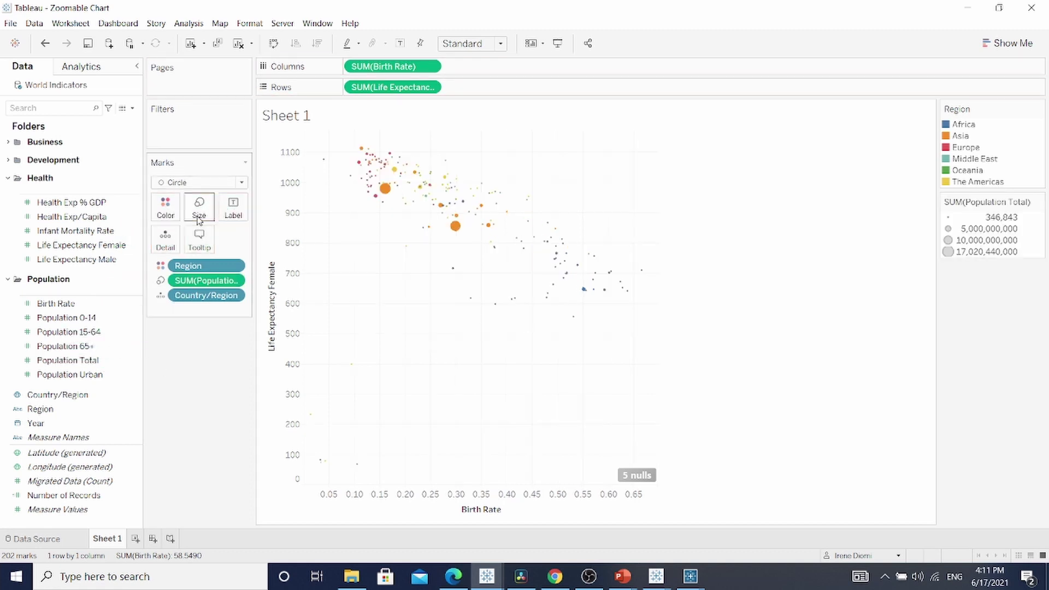
pyautogui.click(200, 208)
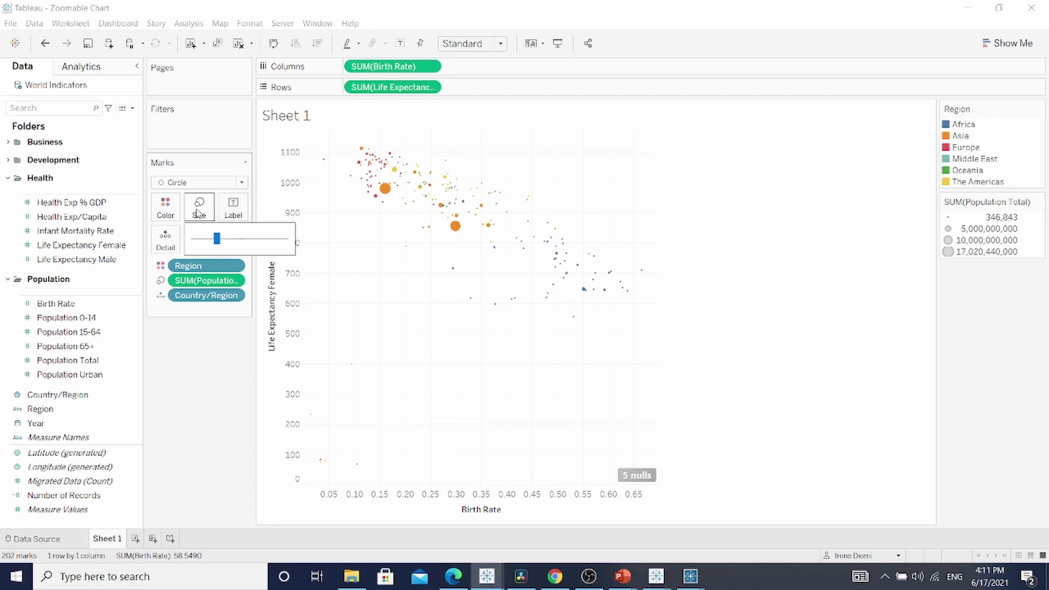
pyautogui.moveTo(214, 248); pyautogui.dragTo(253, 243)
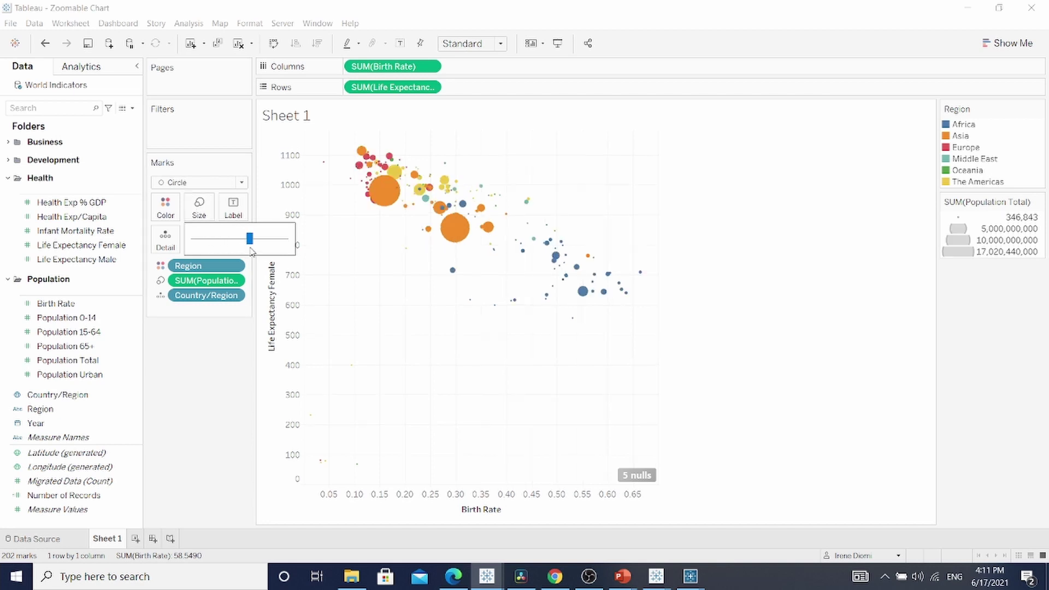
pyautogui.click(175, 217)
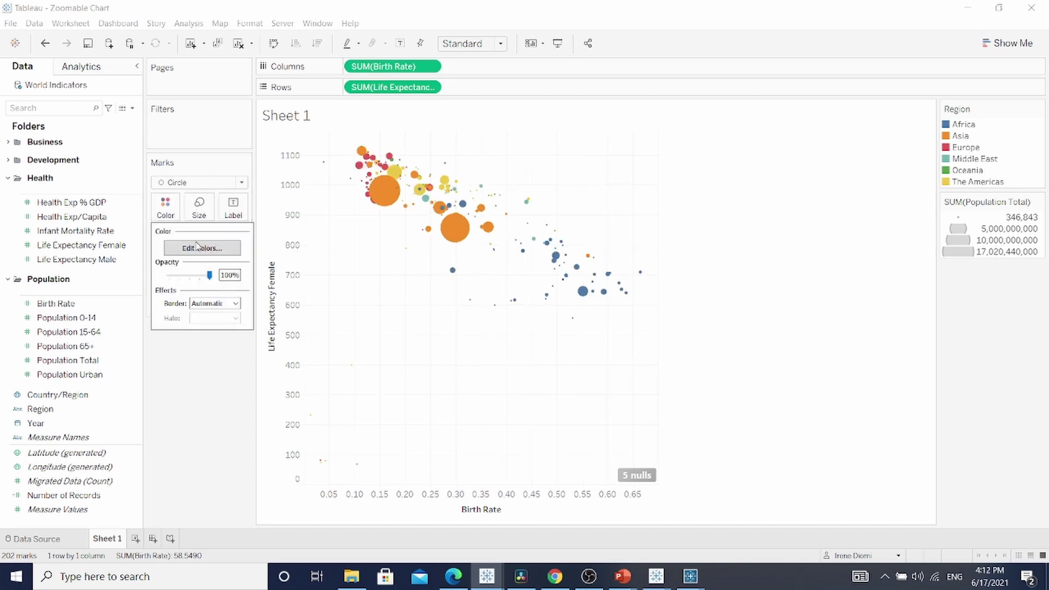
pyautogui.click(189, 276)
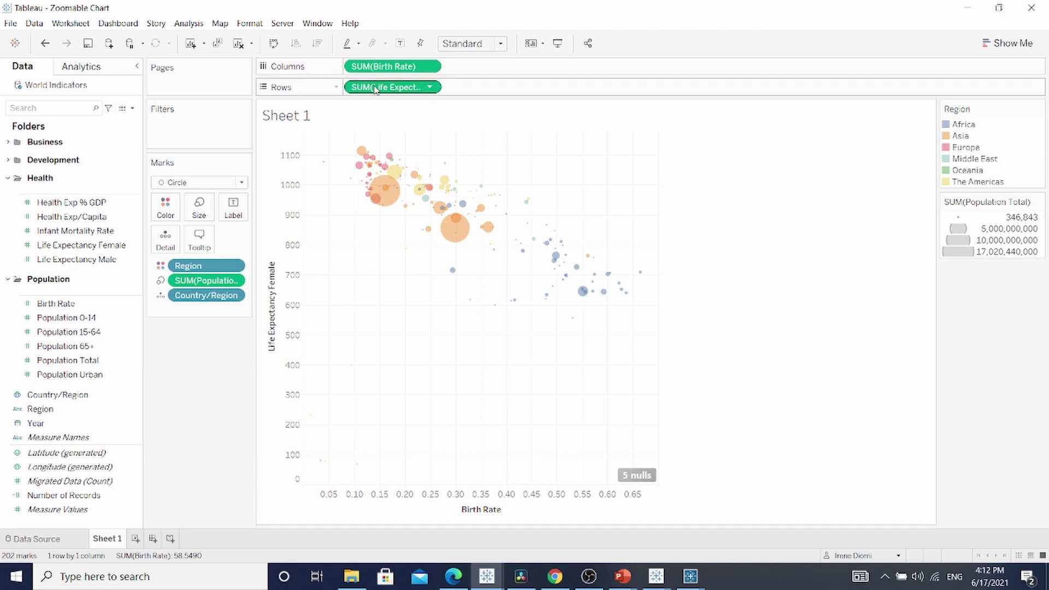
# Change Life Expectancy Female and Birth Rate from SUM to AVG aggregation.
pyautogui.click(428, 88)
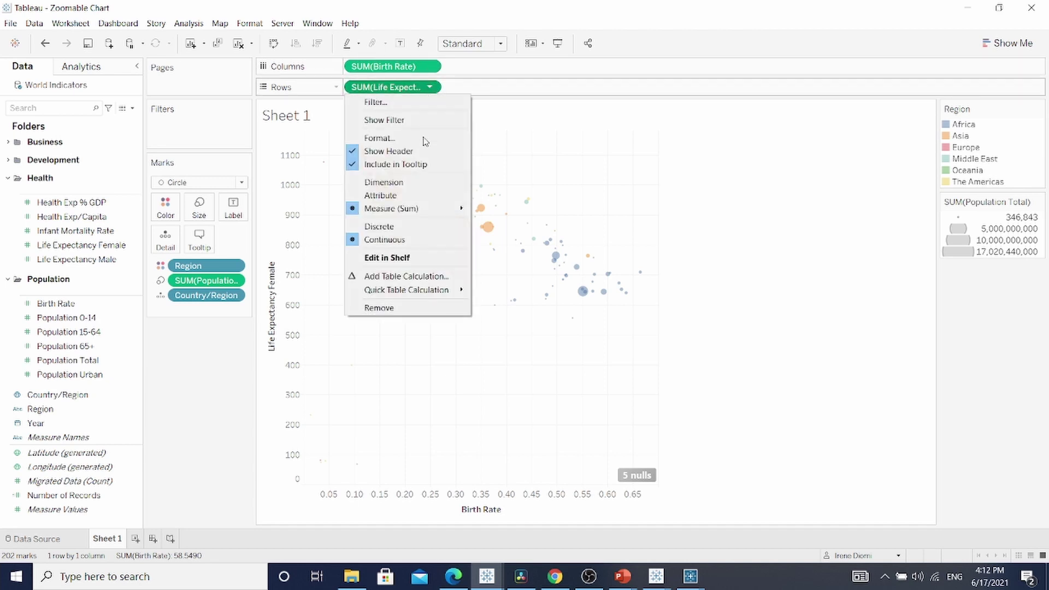
pyautogui.moveTo(425, 211)
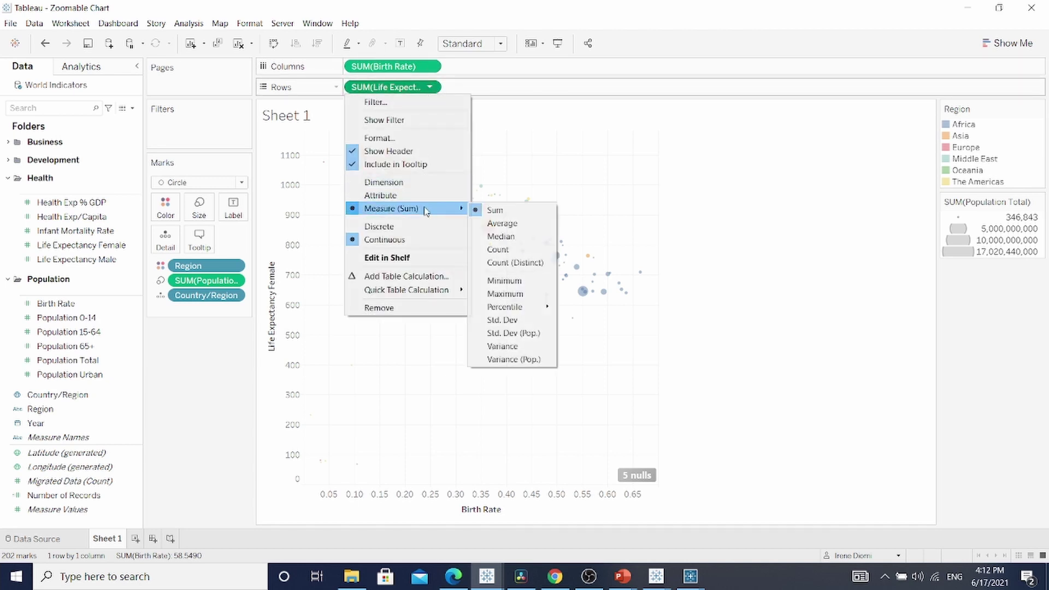
pyautogui.click(500, 223)
pyautogui.click(431, 68)
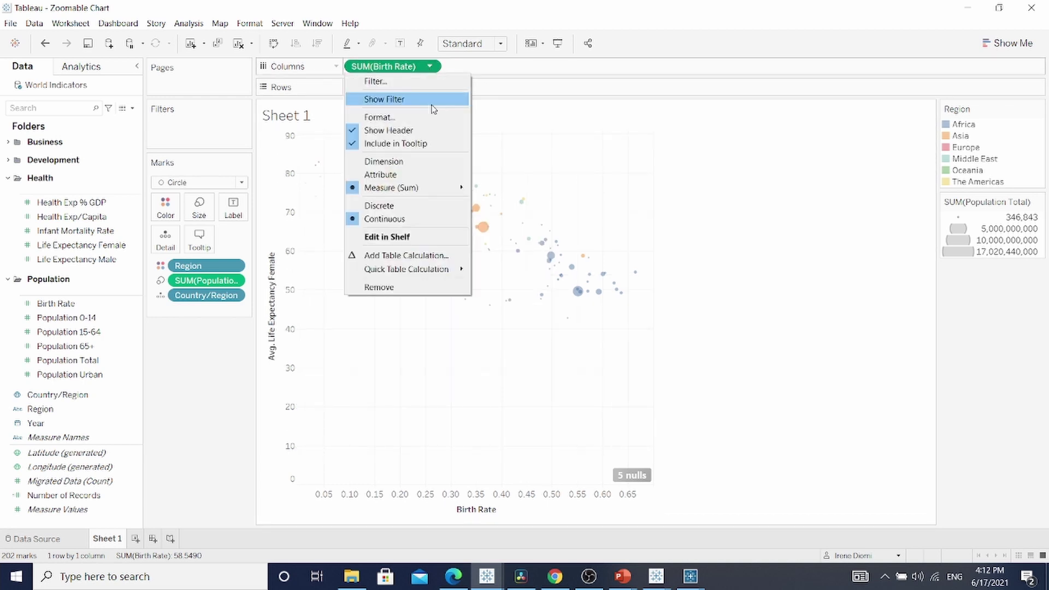
pyautogui.moveTo(456, 194)
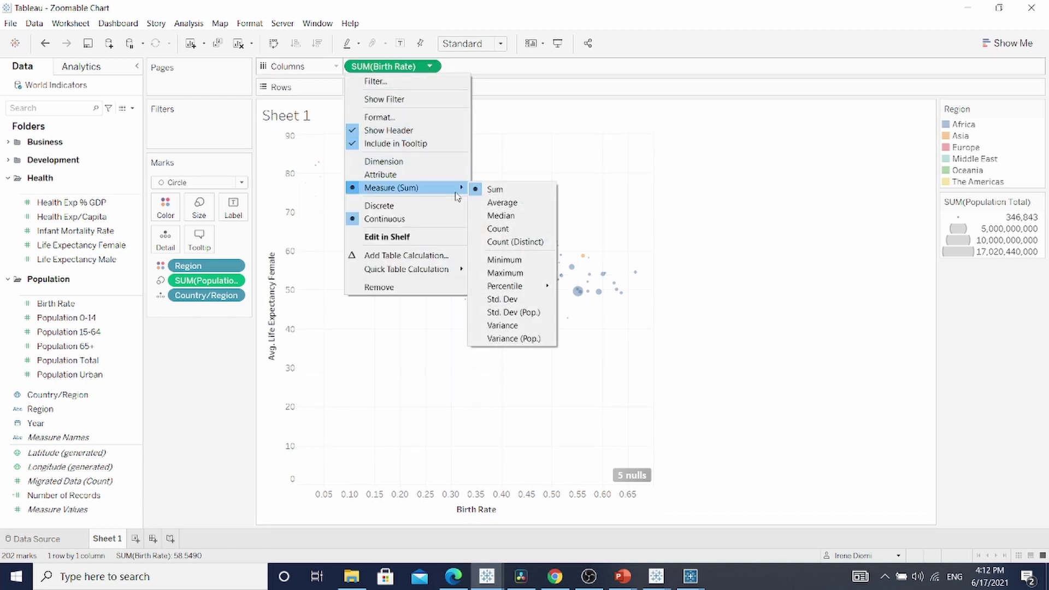
pyautogui.click(502, 203)
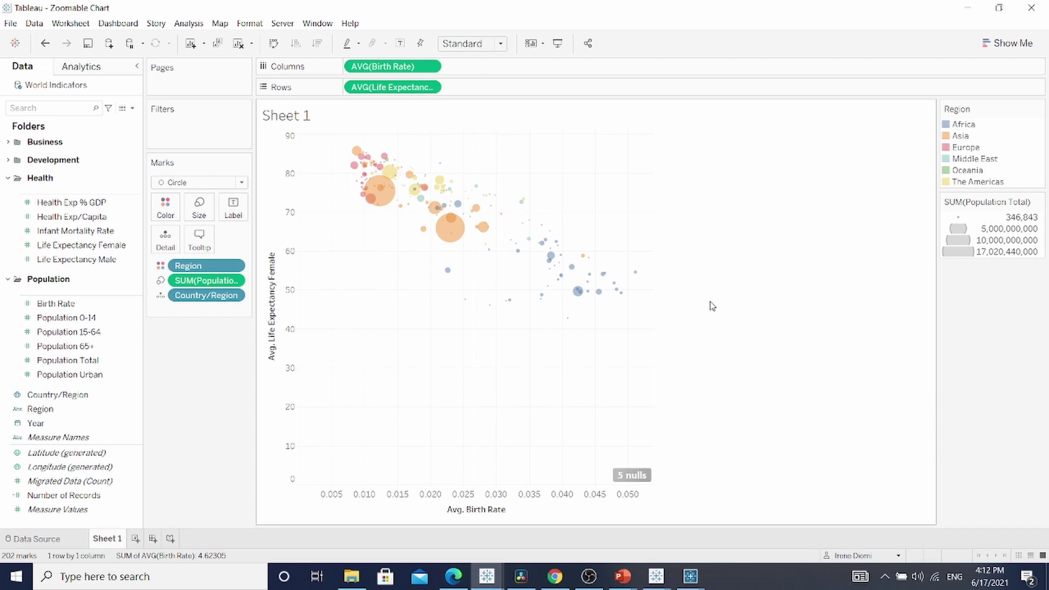
# Rename Sheet 1 to 'scatterplot'.
pyautogui.doubleClick(109, 540)
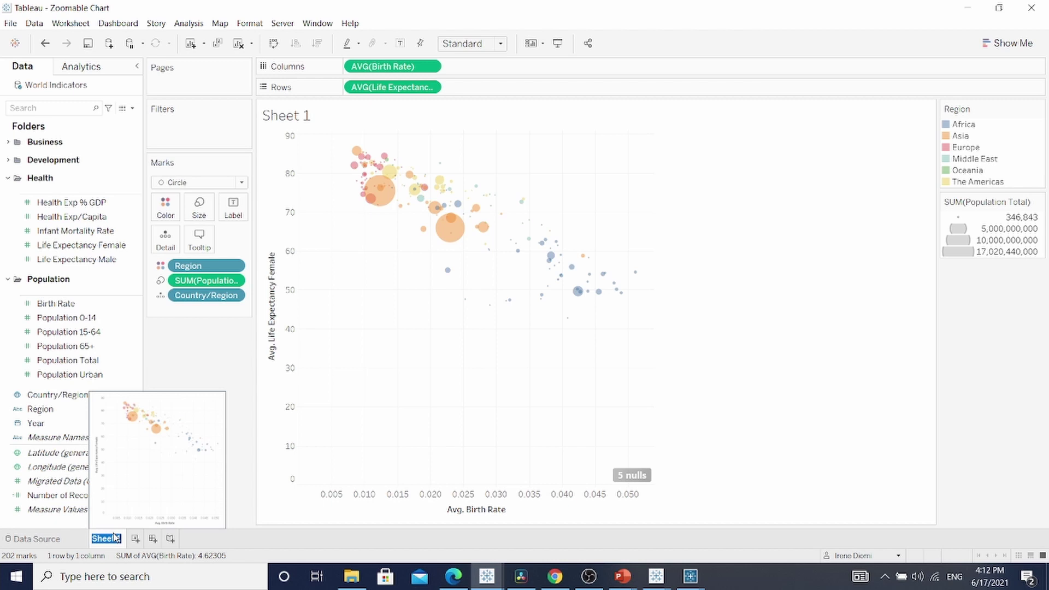
pyautogui.press('BackSpace')
pyautogui.write('scatterplot')
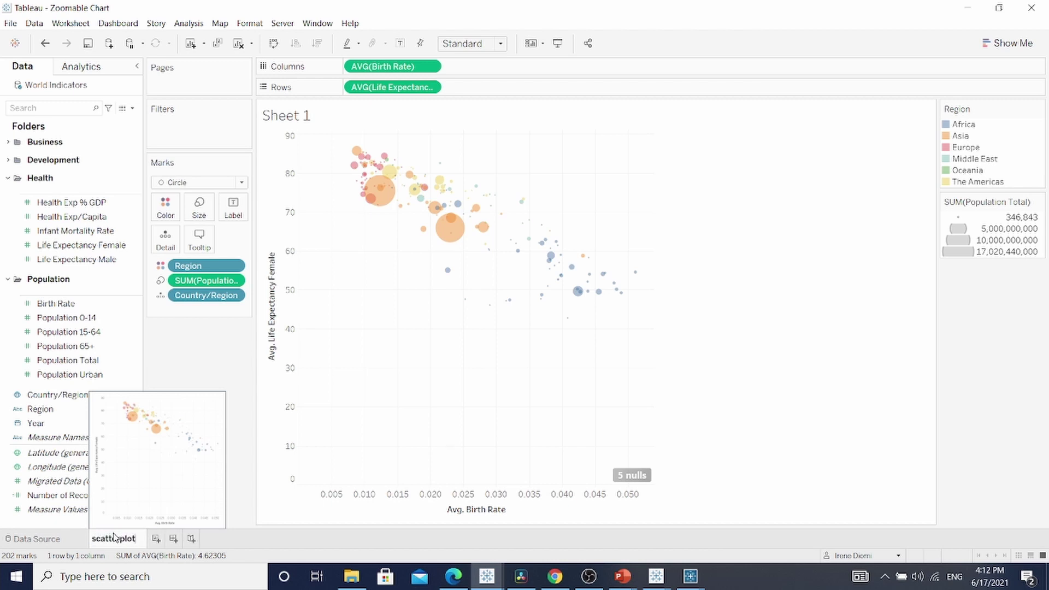
pyautogui.press('Return')
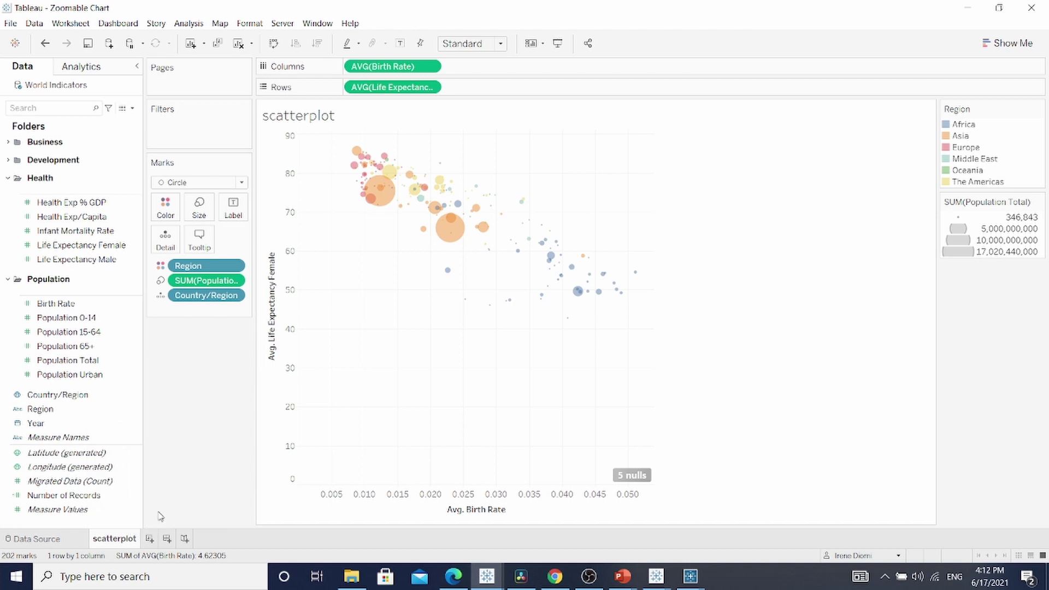
# Duplicate the scatterplot sheet and name the copy 'zoom'.
pyautogui.rightClick(117, 539)
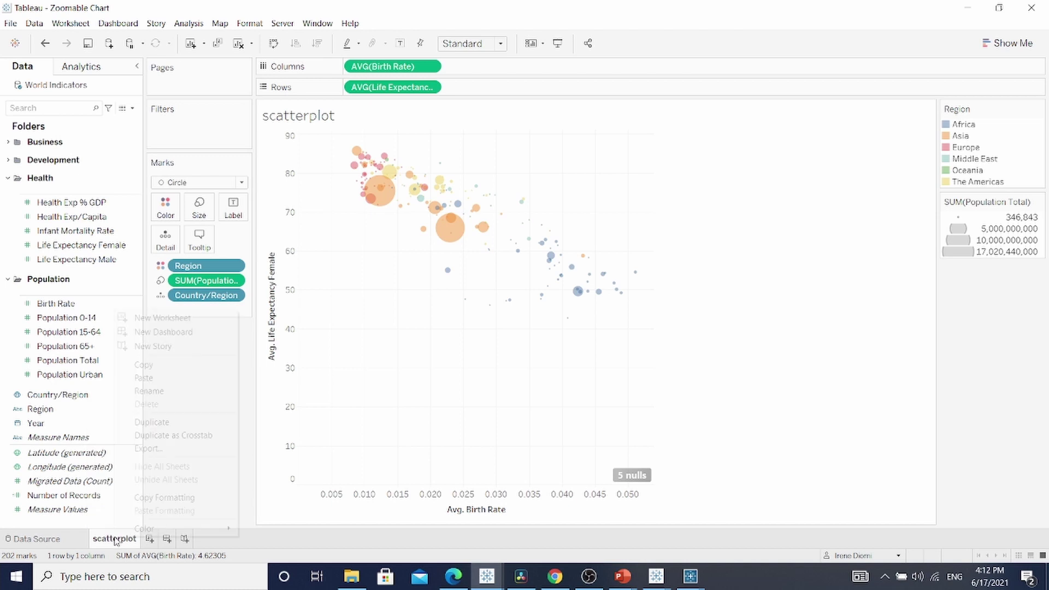
pyautogui.click(176, 423)
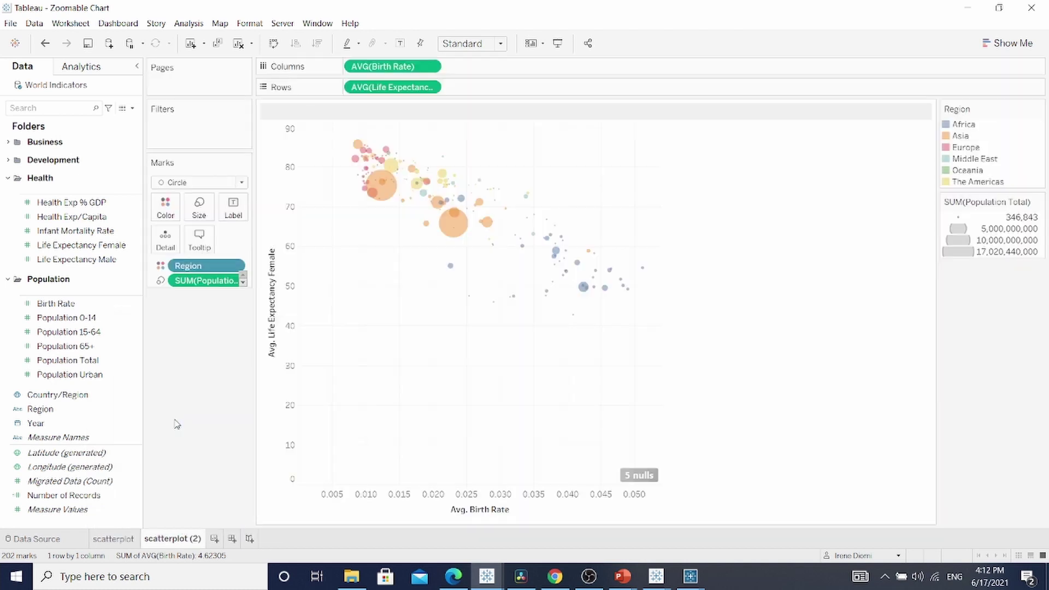
pyautogui.doubleClick(168, 541)
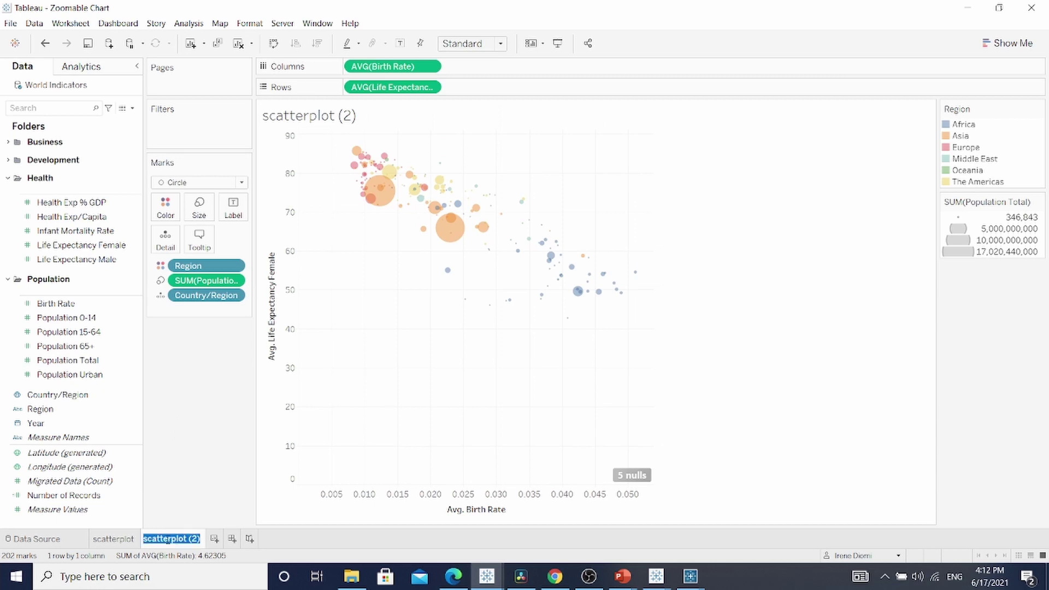
pyautogui.press('BackSpace')
pyautogui.press('Return')
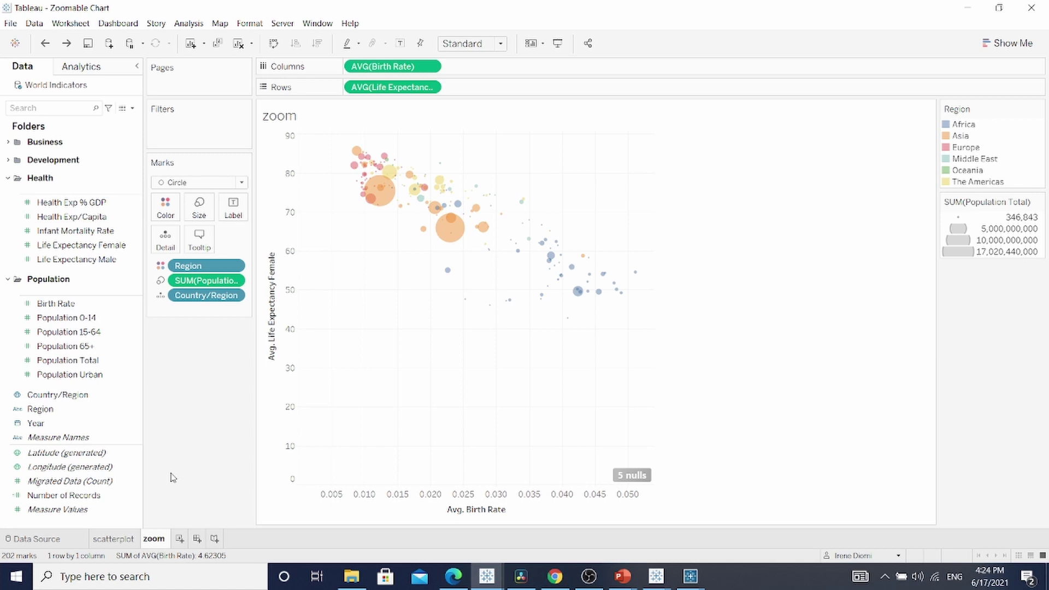
# Enlarge the bubbles on the zoom sheet with the size slider.
pyautogui.click(200, 217)
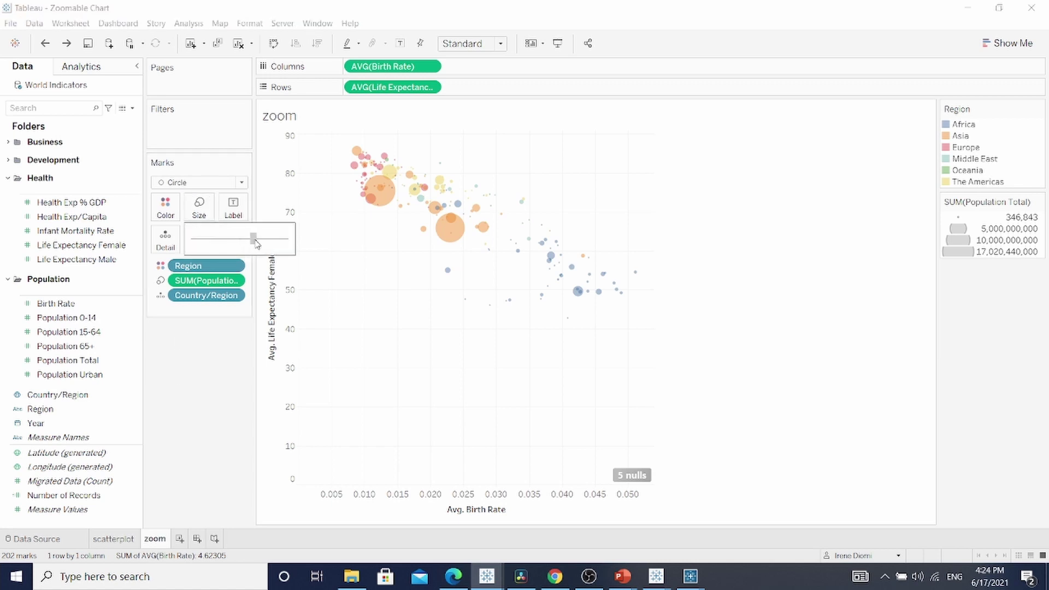
pyautogui.moveTo(256, 243); pyautogui.dragTo(273, 244)
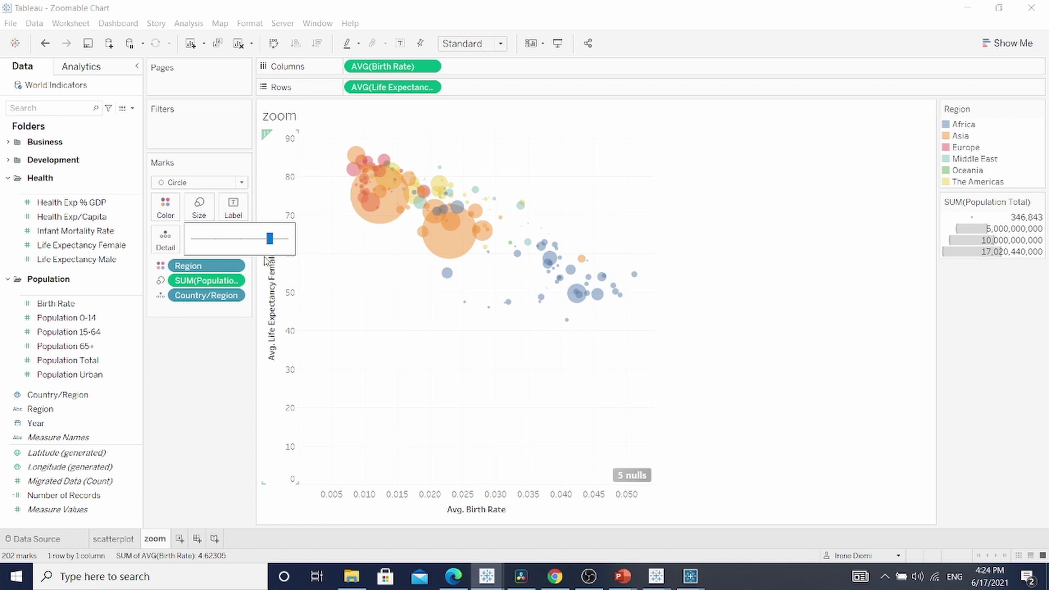
pyautogui.click(235, 379)
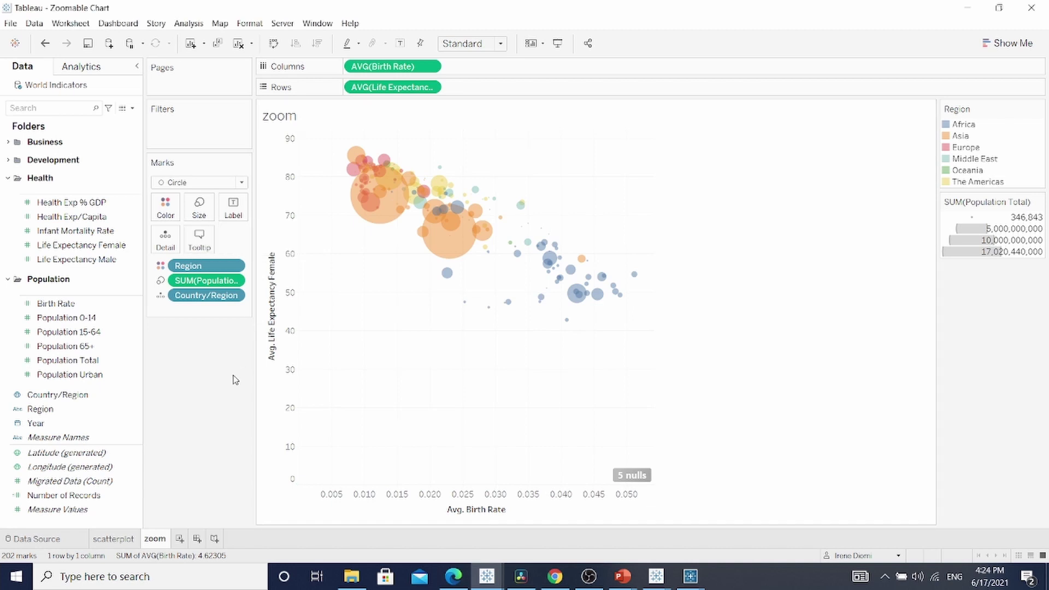
# Turn off Include zero on both the Avg. Birth Rate and Life Expectancy axes.
pyautogui.rightClick(421, 507)
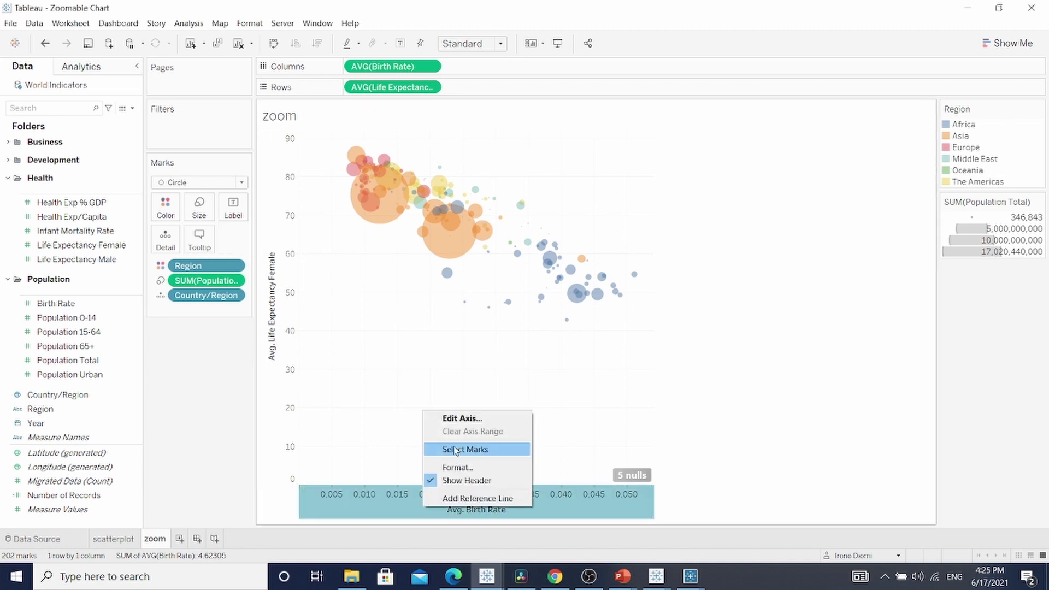
pyautogui.click(459, 419)
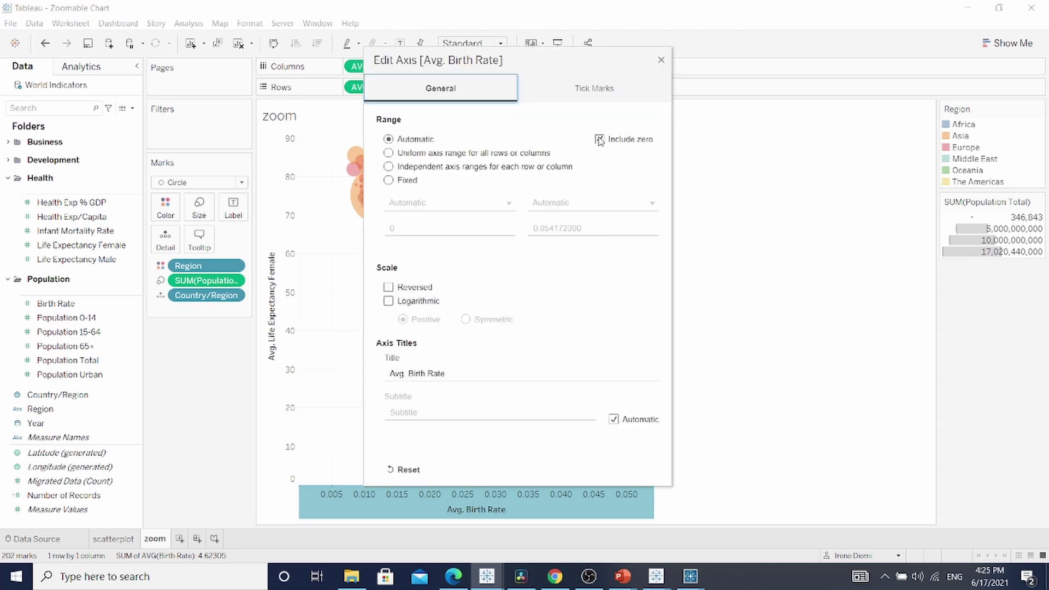
pyautogui.click(599, 140)
pyautogui.click(660, 60)
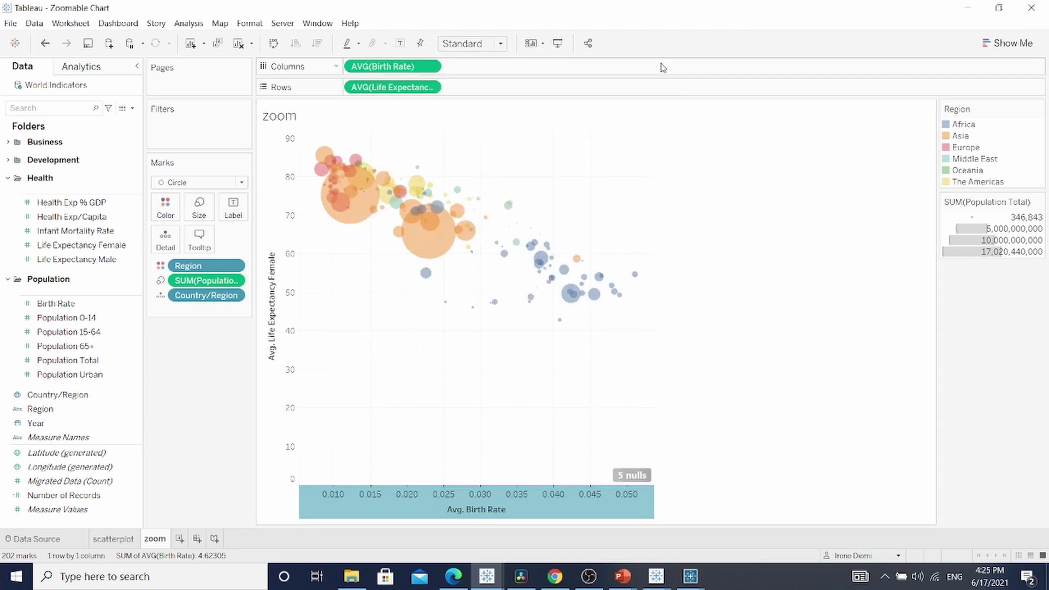
pyautogui.rightClick(289, 305)
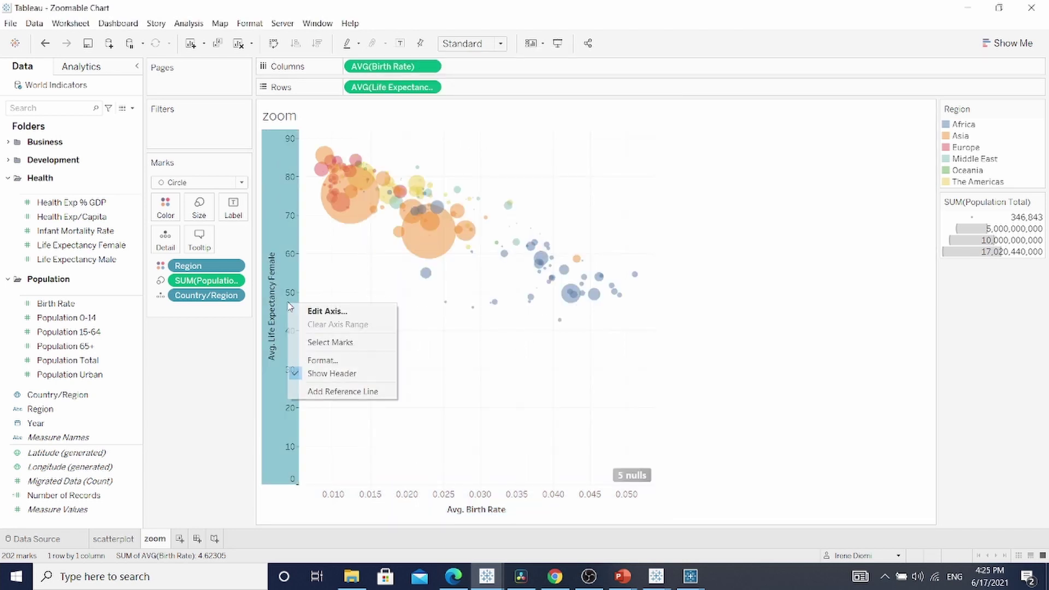
pyautogui.click(328, 311)
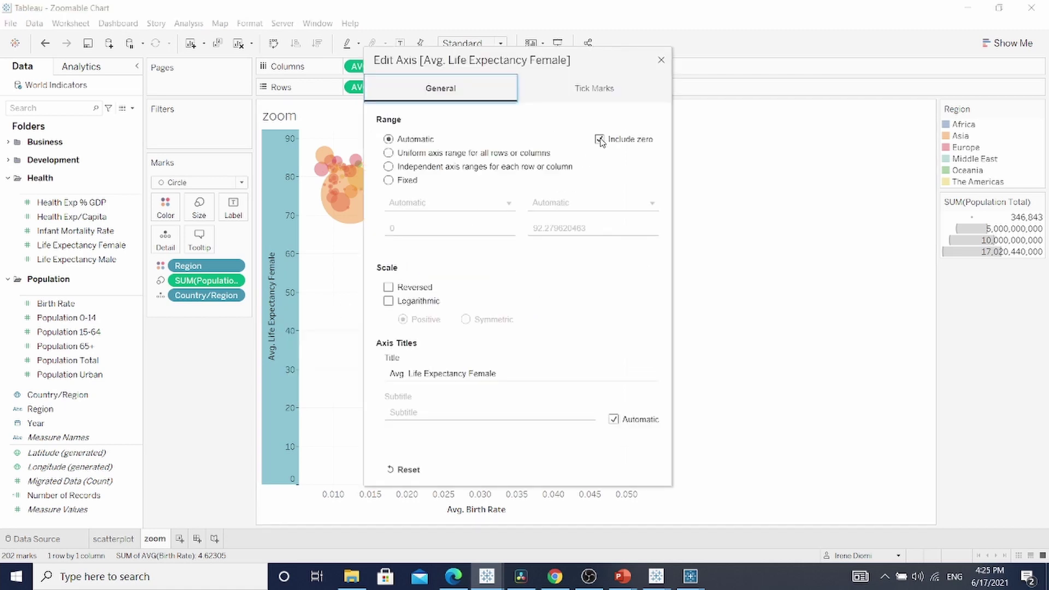
pyautogui.click(599, 140)
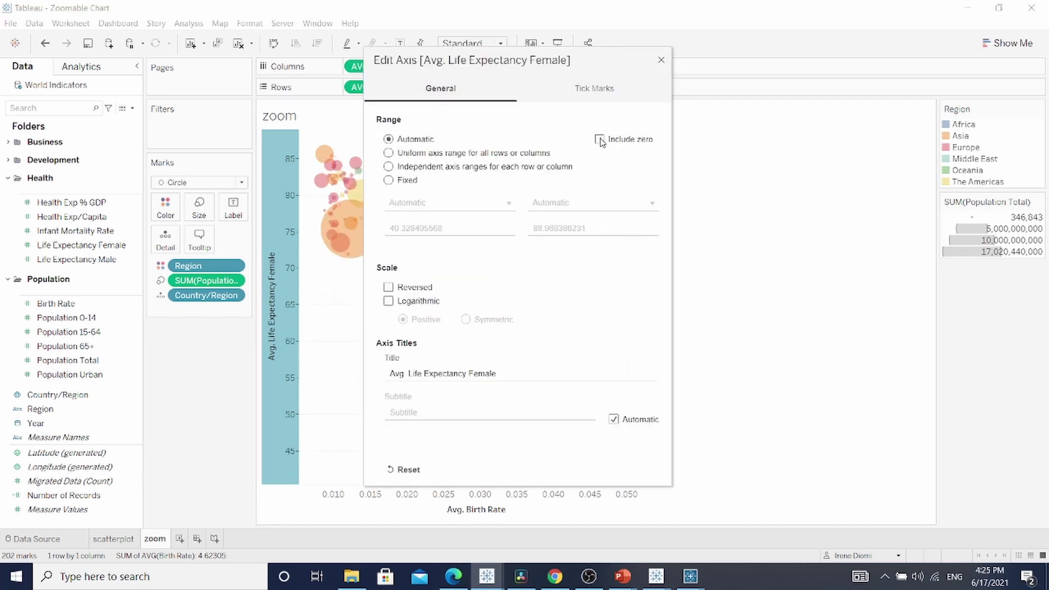
pyautogui.click(664, 62)
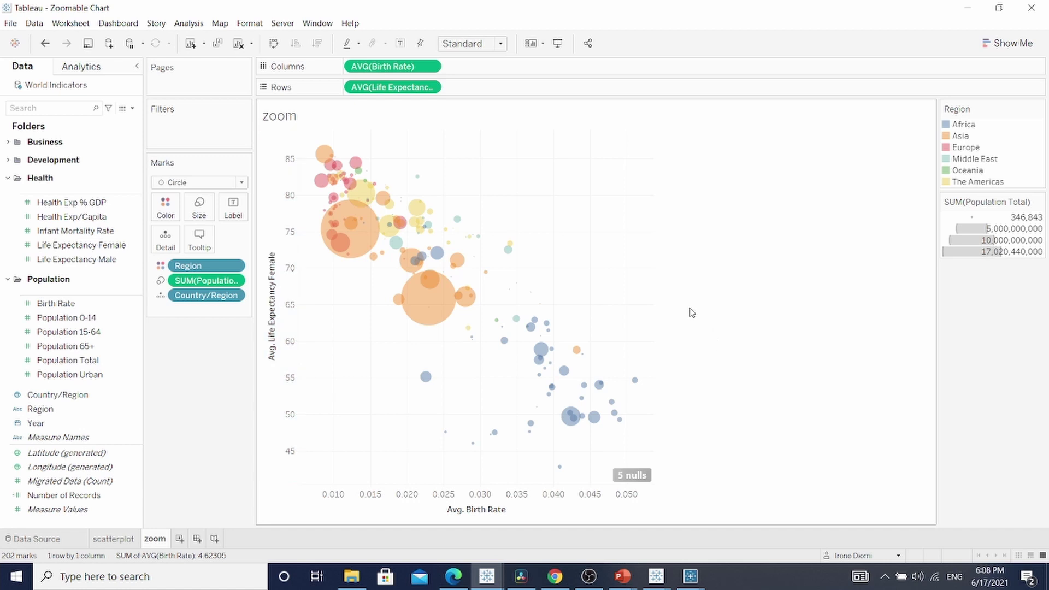
# Create Birth Rate (bin) with a bin size of 0.01.
pyautogui.click(130, 309)
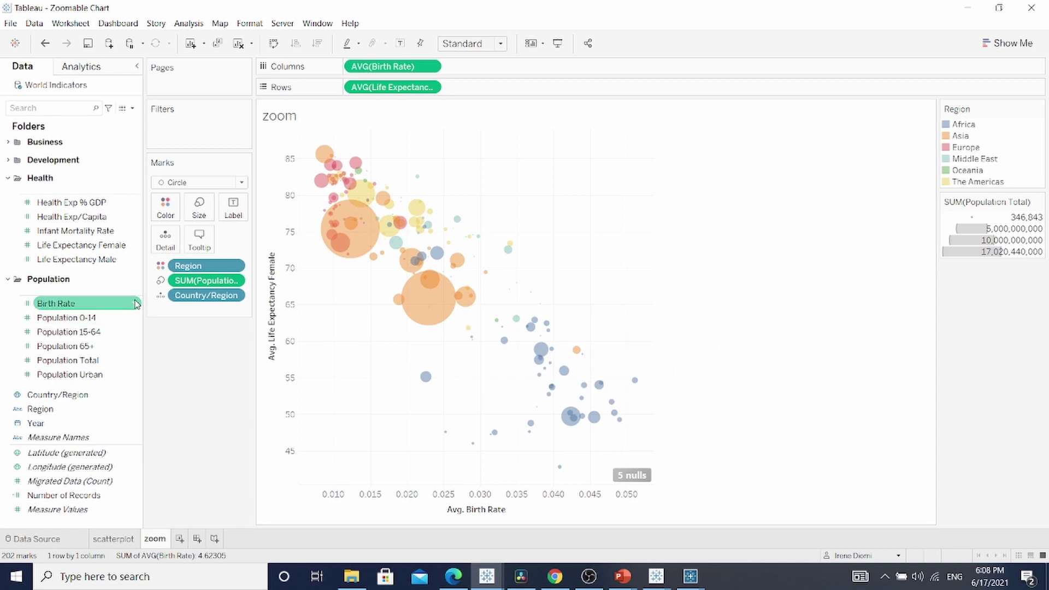
pyautogui.click(137, 305)
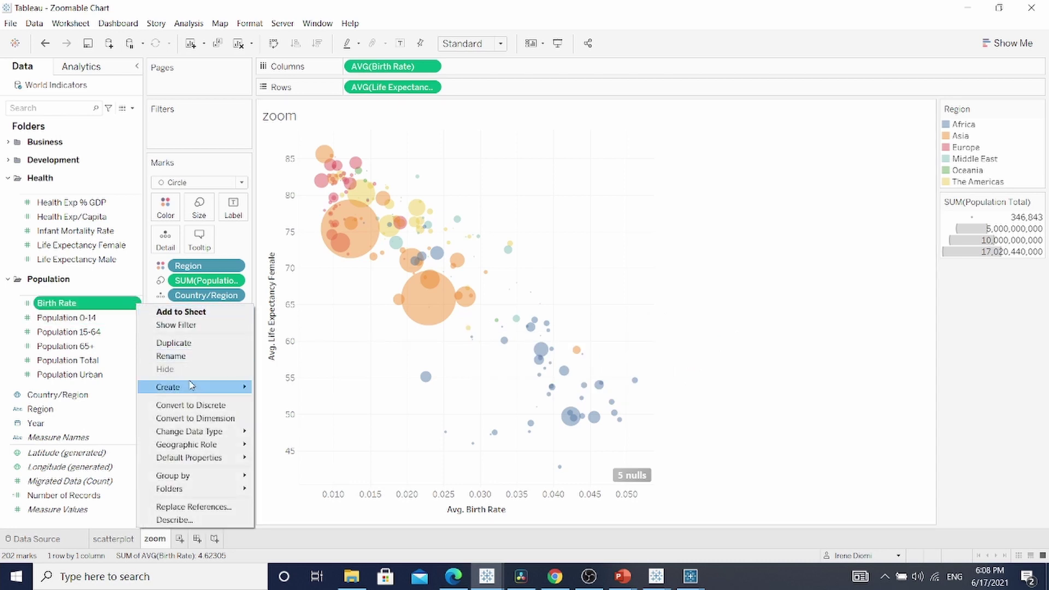
pyautogui.moveTo(193, 387)
pyautogui.click(278, 415)
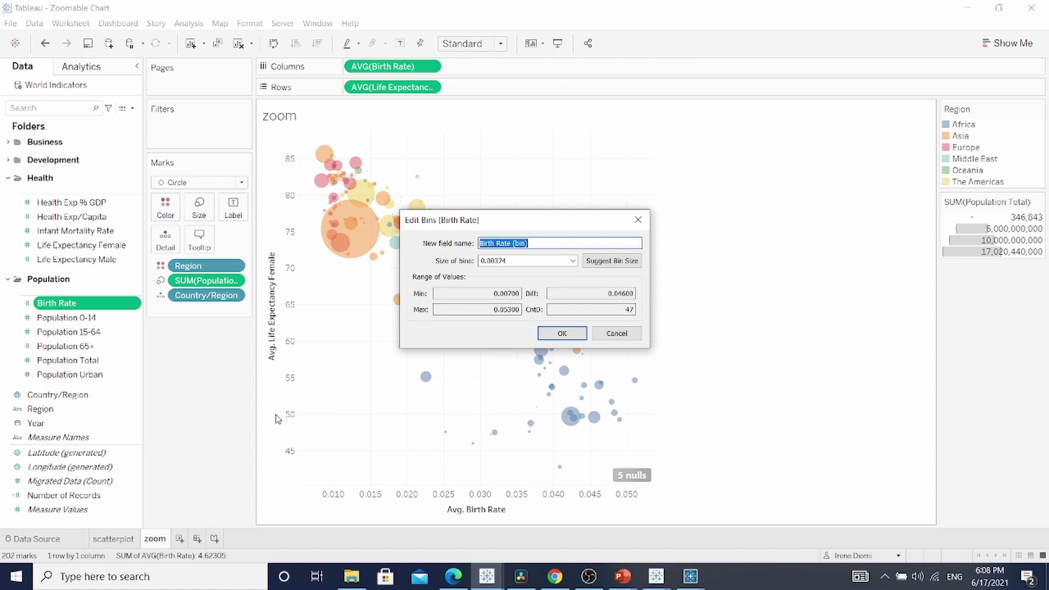
pyautogui.click(517, 263)
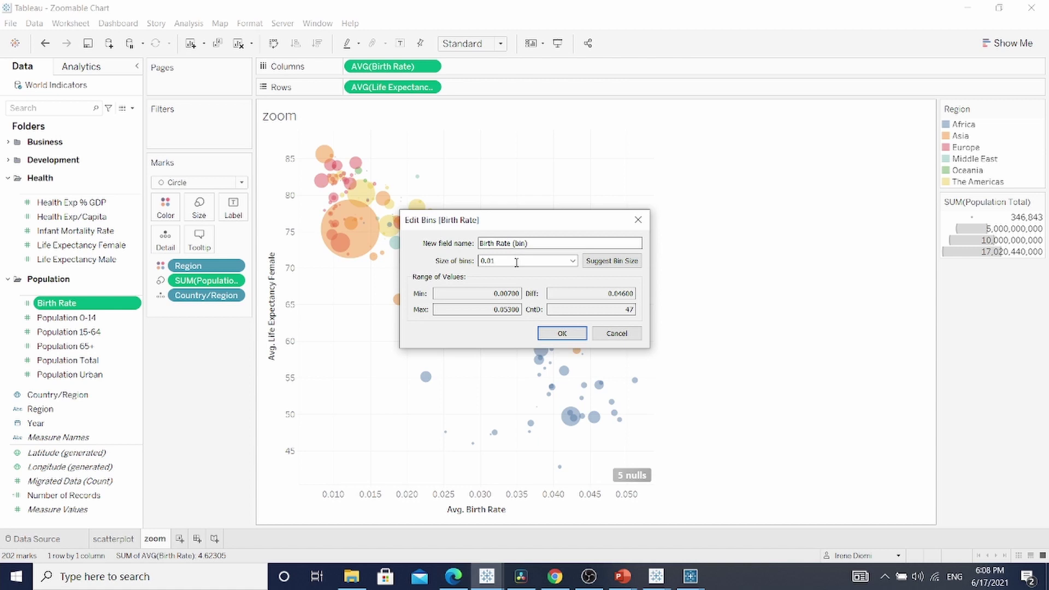
pyautogui.click(562, 333)
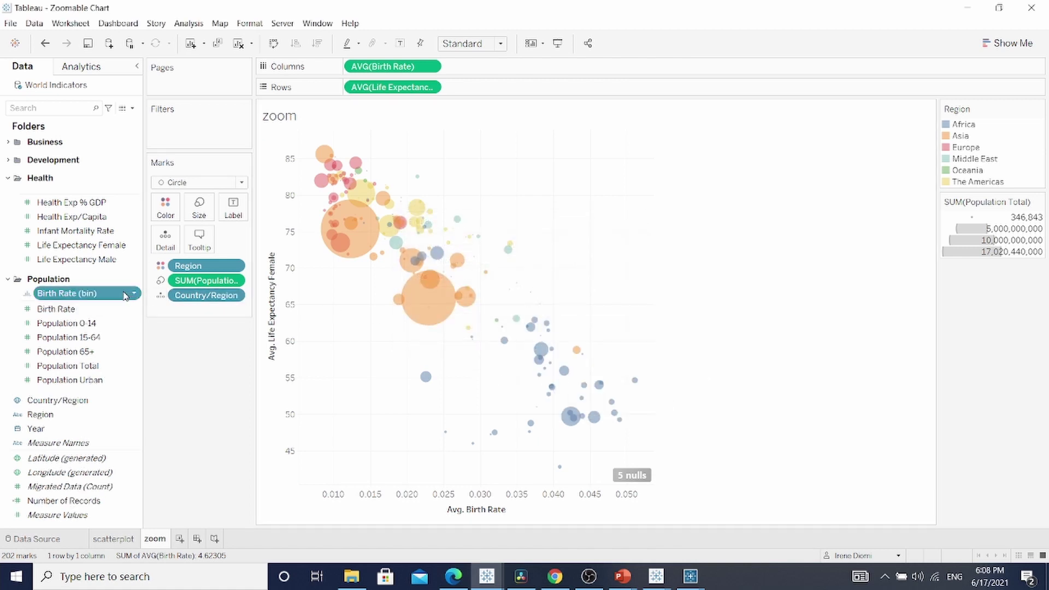
# Create the Life Expectancy Female (bin) field.
pyautogui.rightClick(110, 250)
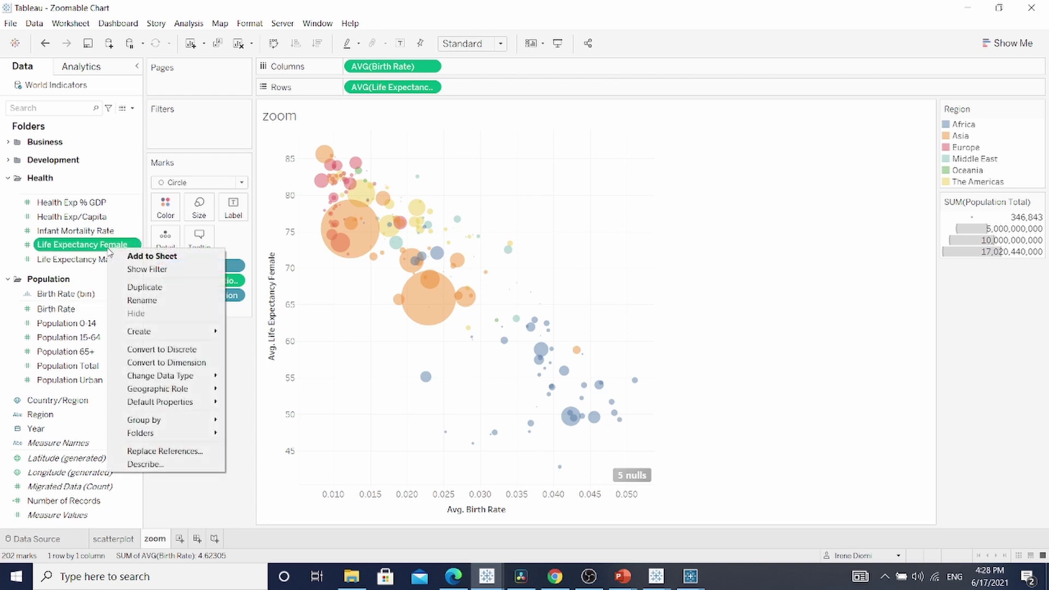
pyautogui.moveTo(162, 332)
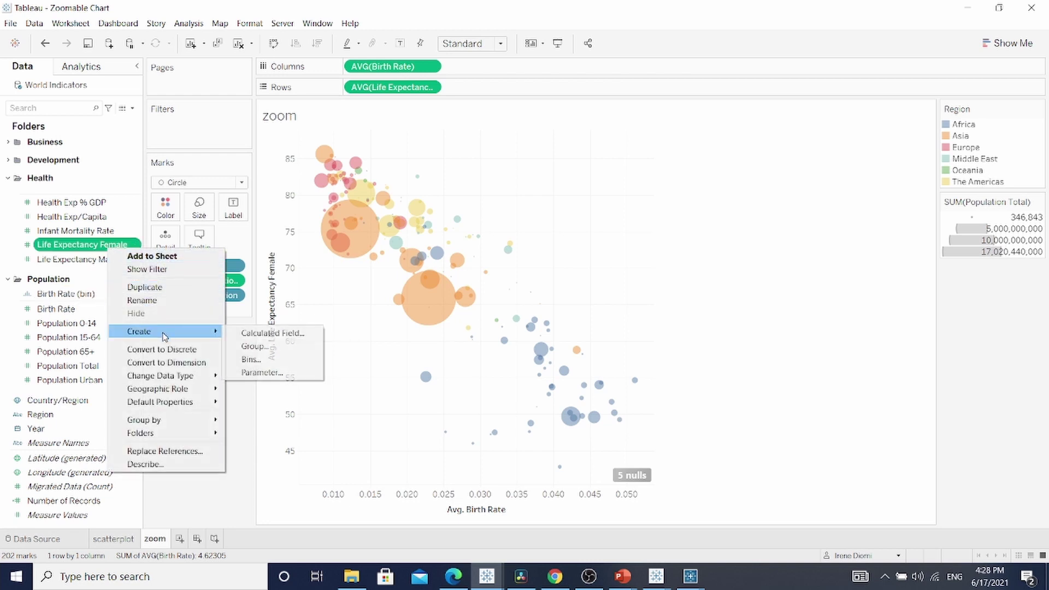
pyautogui.click(252, 362)
pyautogui.click(516, 261)
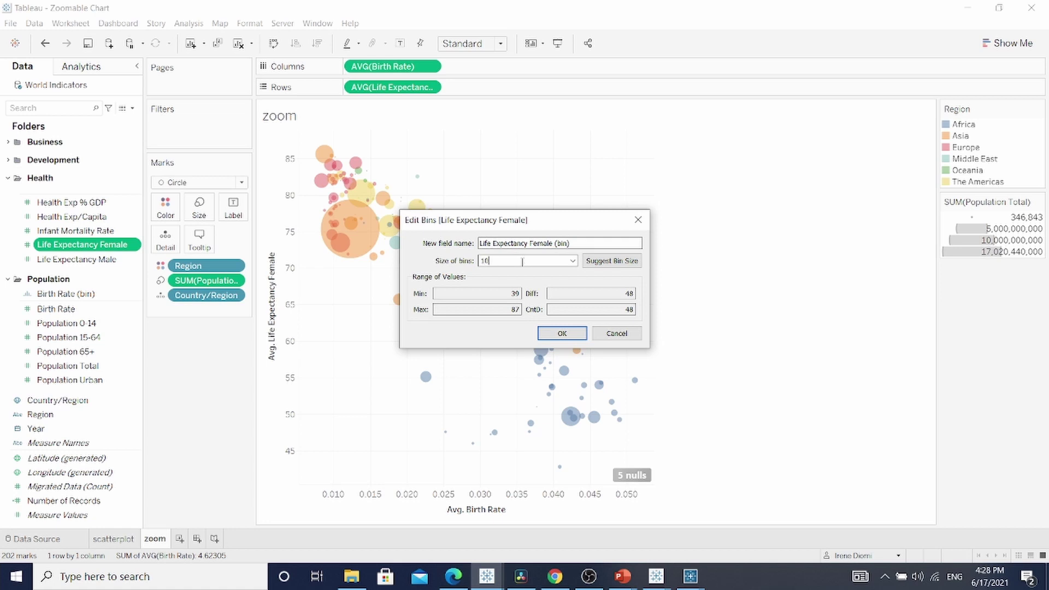
pyautogui.click(560, 334)
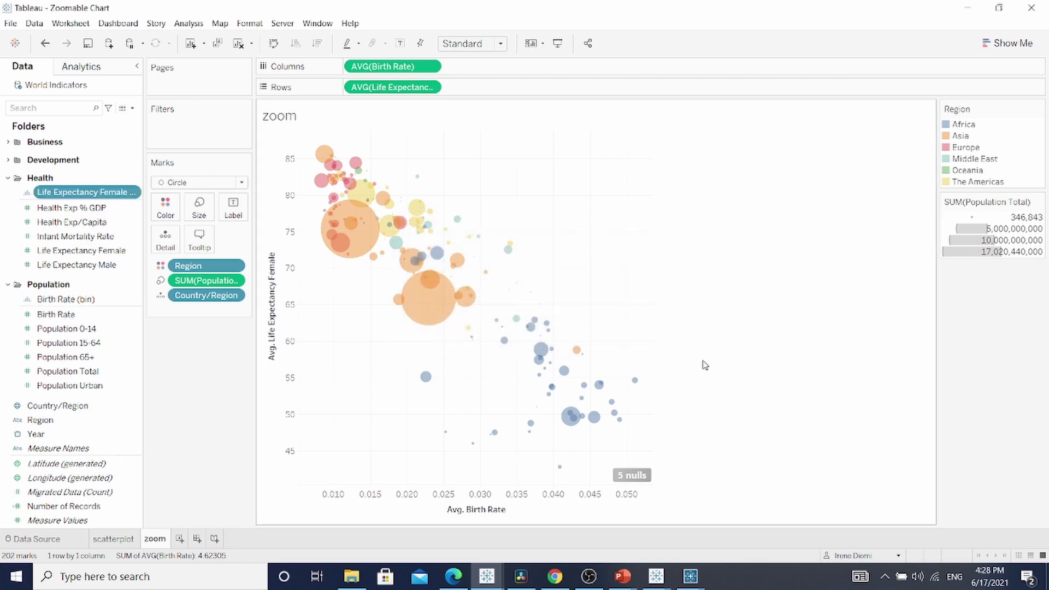
# Filter the scatterplot sheet by Year, keeping only 2012.
pyautogui.click(113, 539)
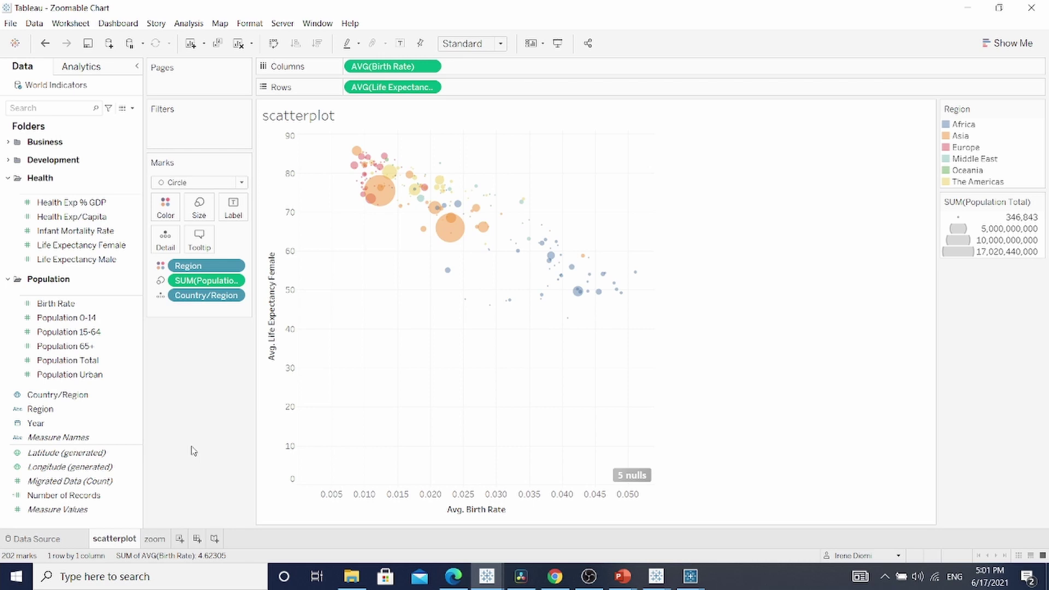
pyautogui.moveTo(119, 424); pyautogui.dragTo(234, 136)
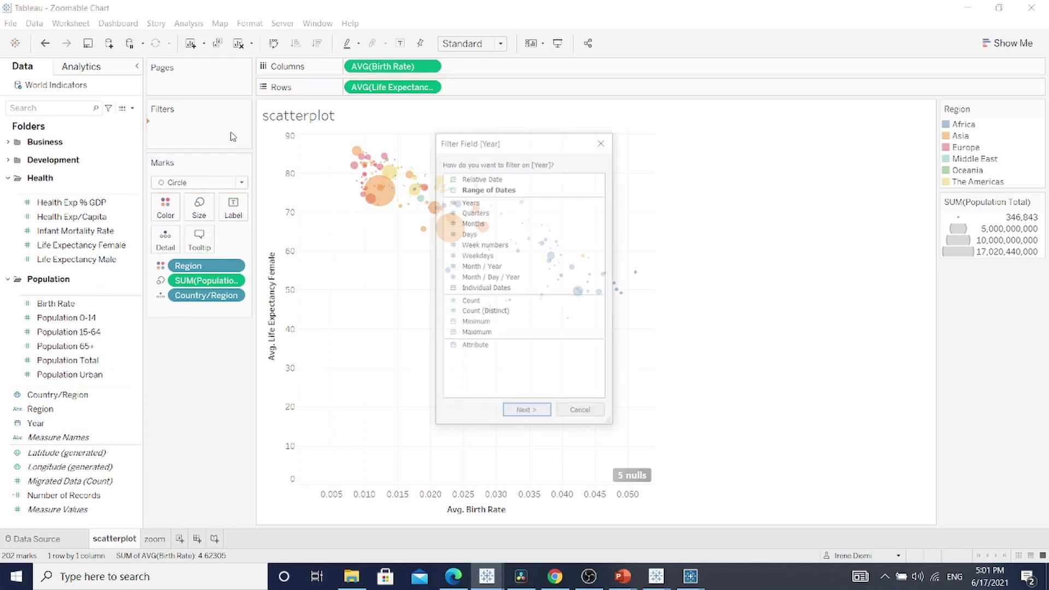
pyautogui.click(491, 202)
pyautogui.click(526, 412)
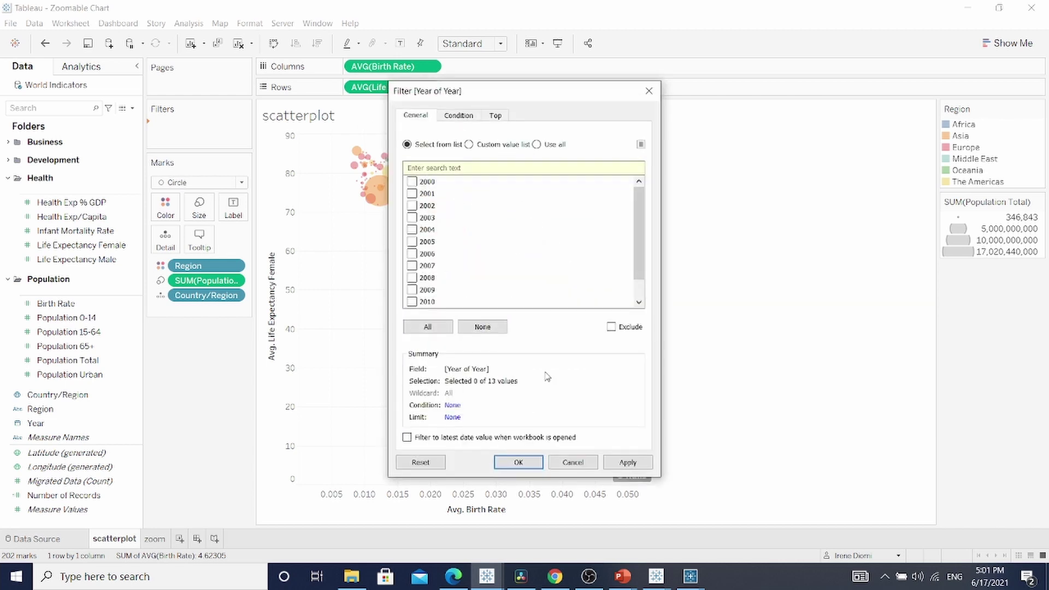
pyautogui.moveTo(635, 262); pyautogui.dragTo(635, 278)
pyautogui.click(517, 462)
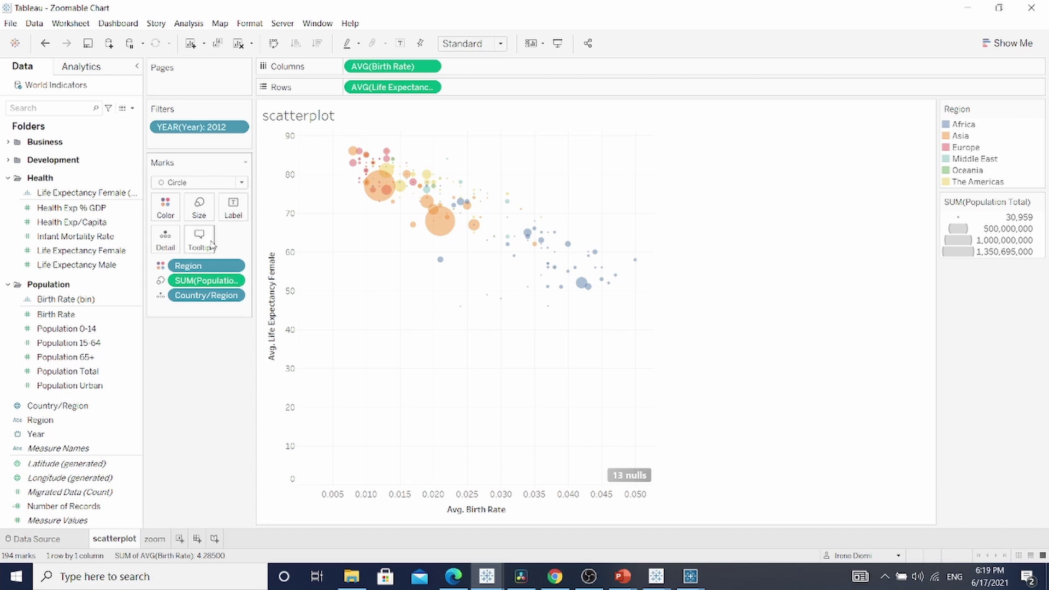
# Apply the 2012 year filter to all worksheets using this data source.
pyautogui.click(237, 129)
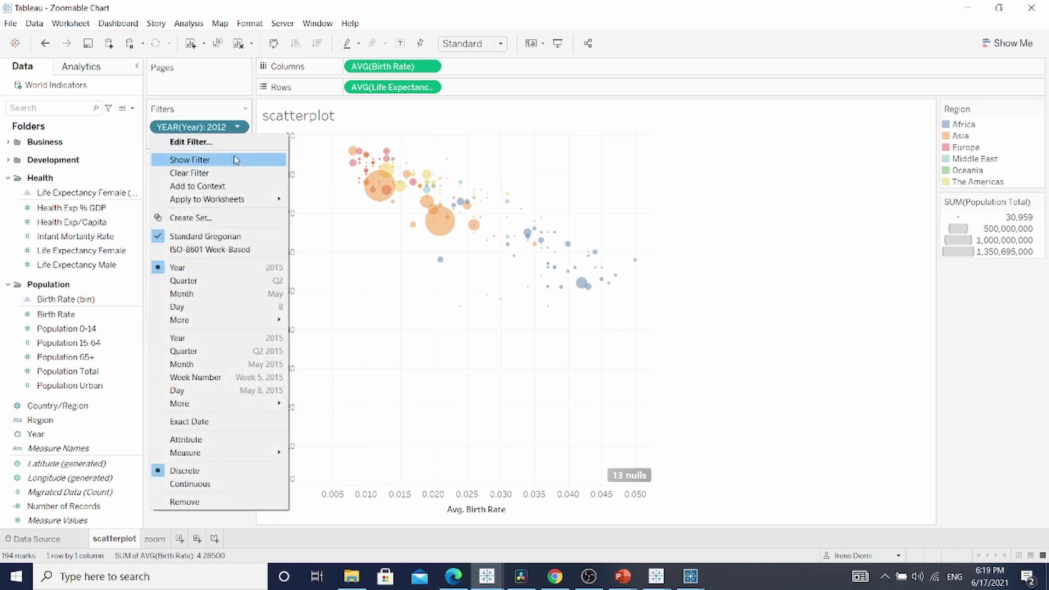
pyautogui.moveTo(231, 200)
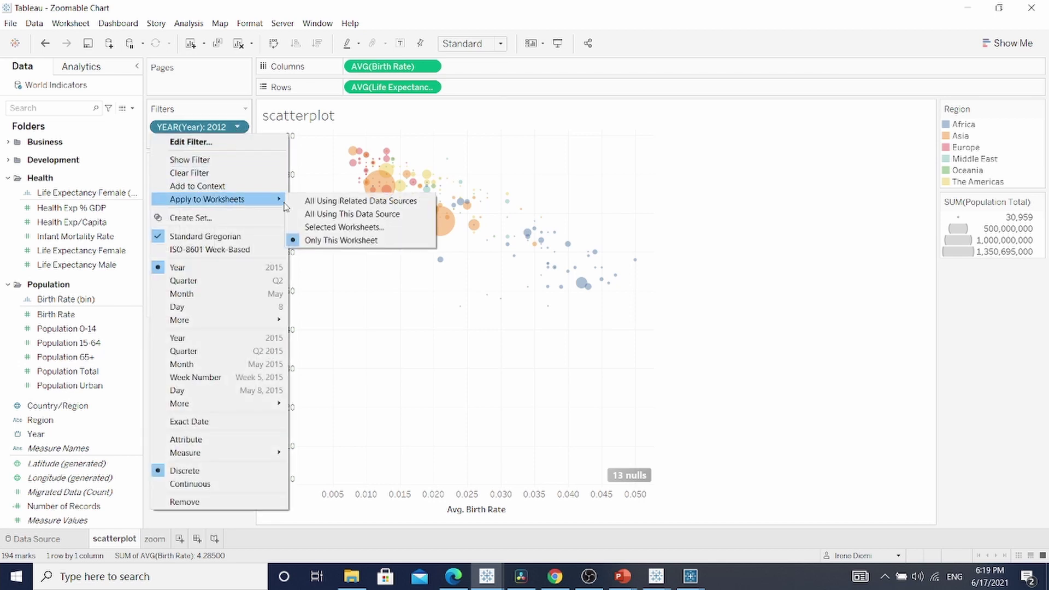
pyautogui.click(331, 214)
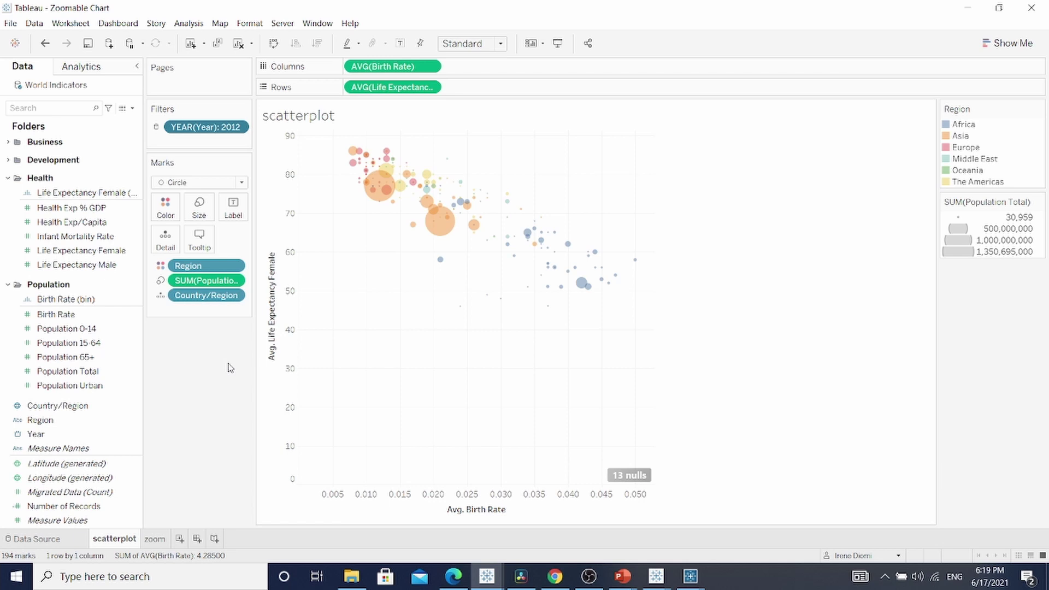
# Add Birth Rate (bin) and Life Expectancy Female (bin) to Detail on the marks.
pyautogui.click(95, 302)
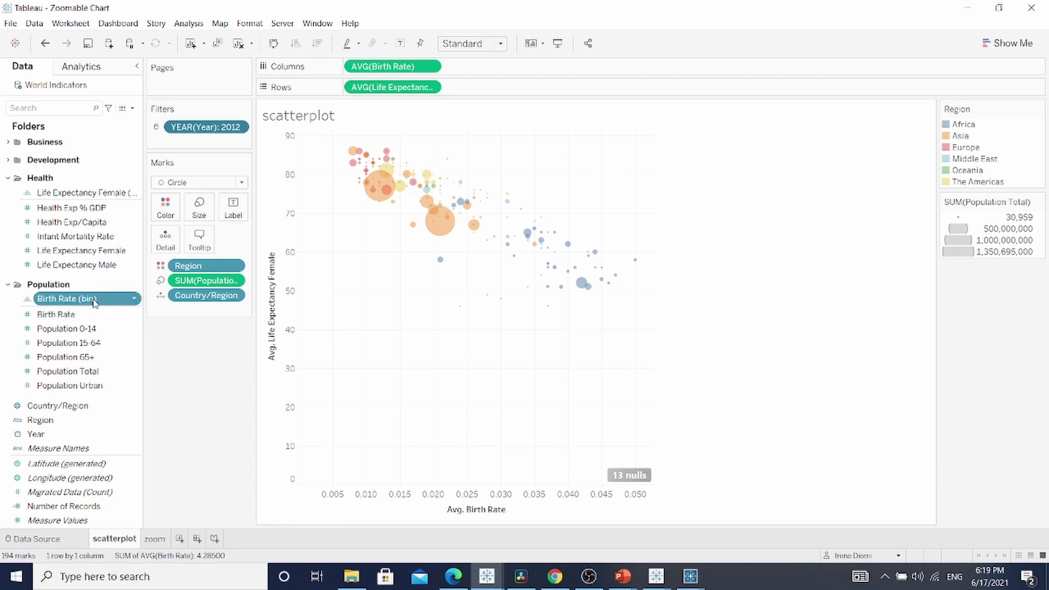
pyautogui.moveTo(95, 303); pyautogui.dragTo(165, 246)
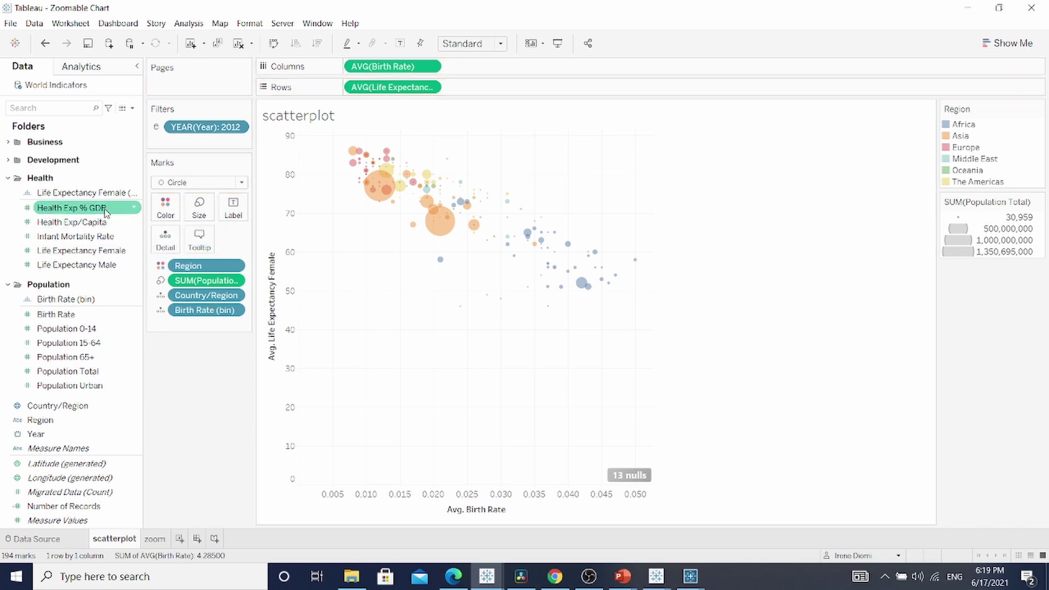
pyautogui.moveTo(101, 194); pyautogui.dragTo(163, 244)
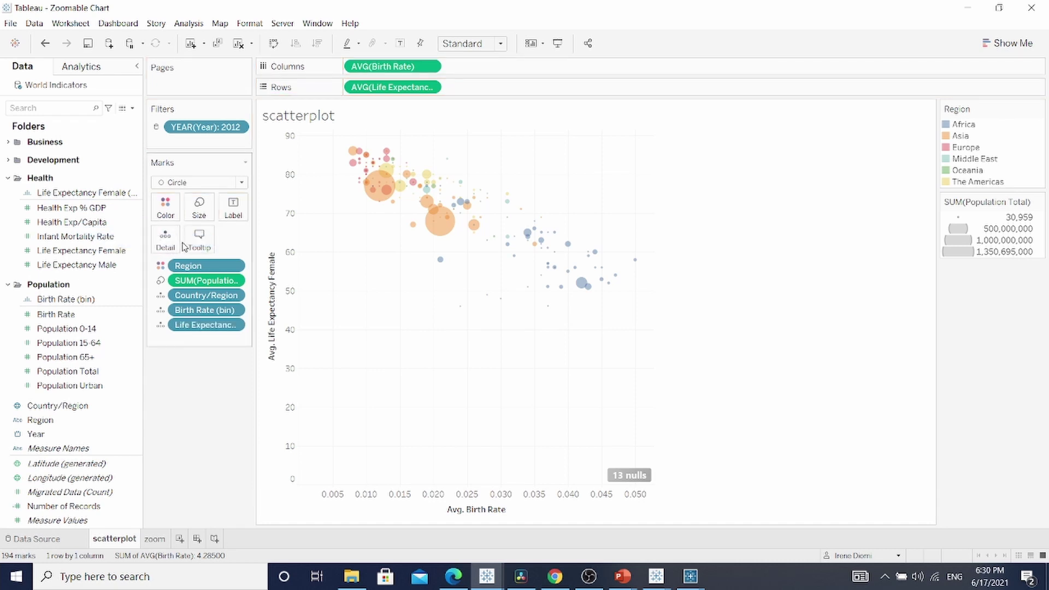
# Replace the scatterplot's tooltip text with the embedded zoom sheet.
pyautogui.click(198, 245)
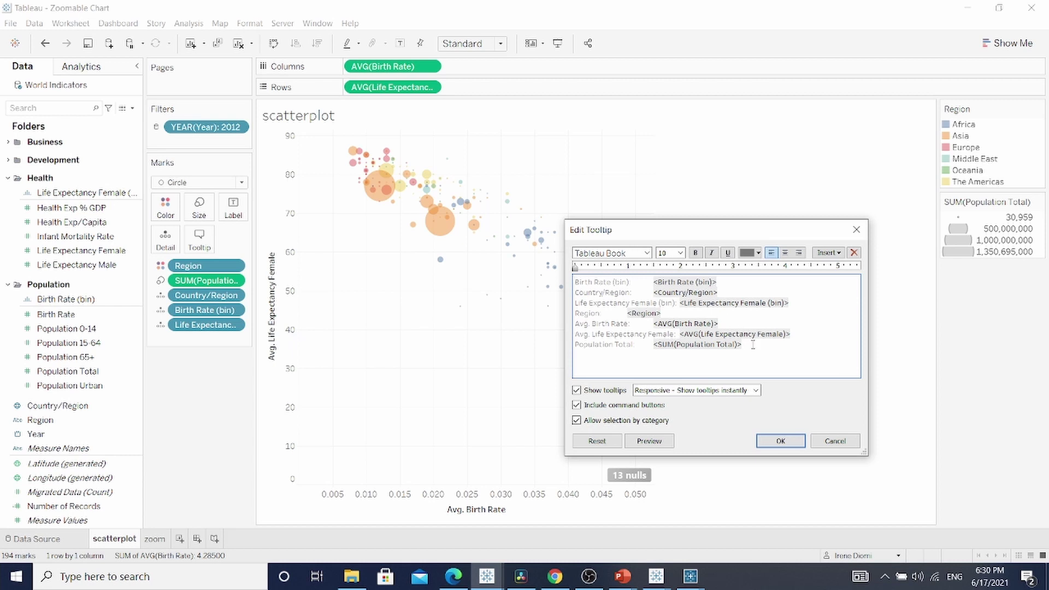
pyautogui.moveTo(753, 344); pyautogui.dragTo(574, 282)
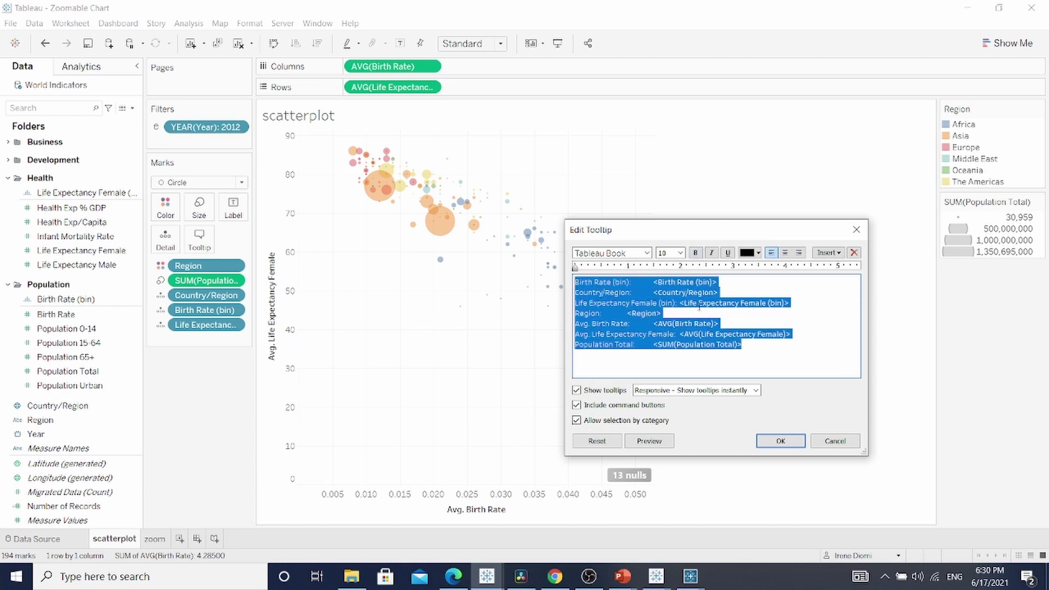
pyautogui.press('Delete')
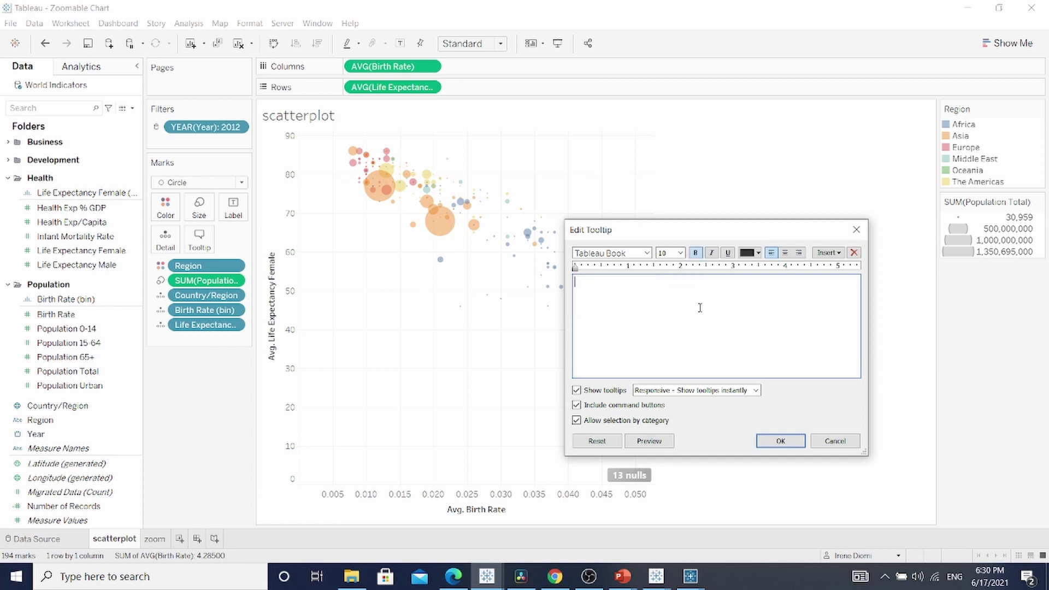
pyautogui.click(828, 252)
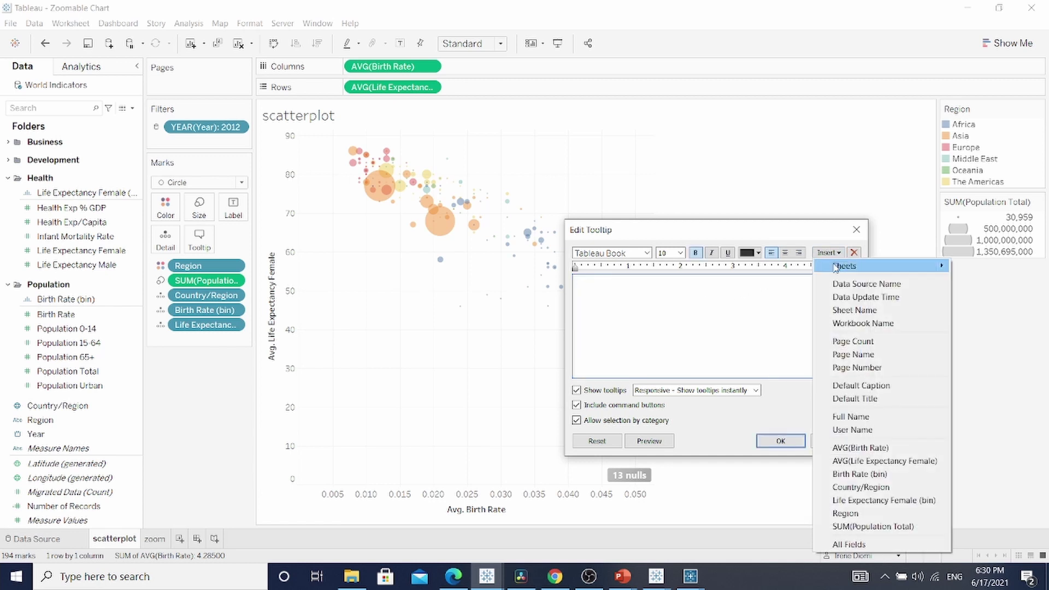
pyautogui.moveTo(834, 266)
pyautogui.click(965, 266)
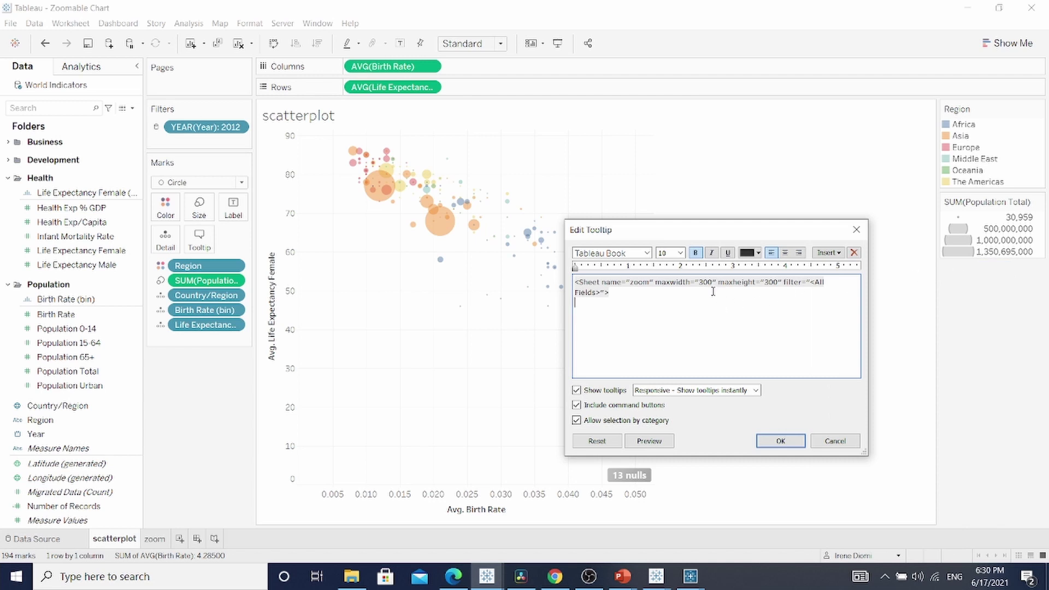
# Set the zoom sheet's tooltip maxwidth and maxheight to 500.
pyautogui.hotkey('ctrl', 'a')
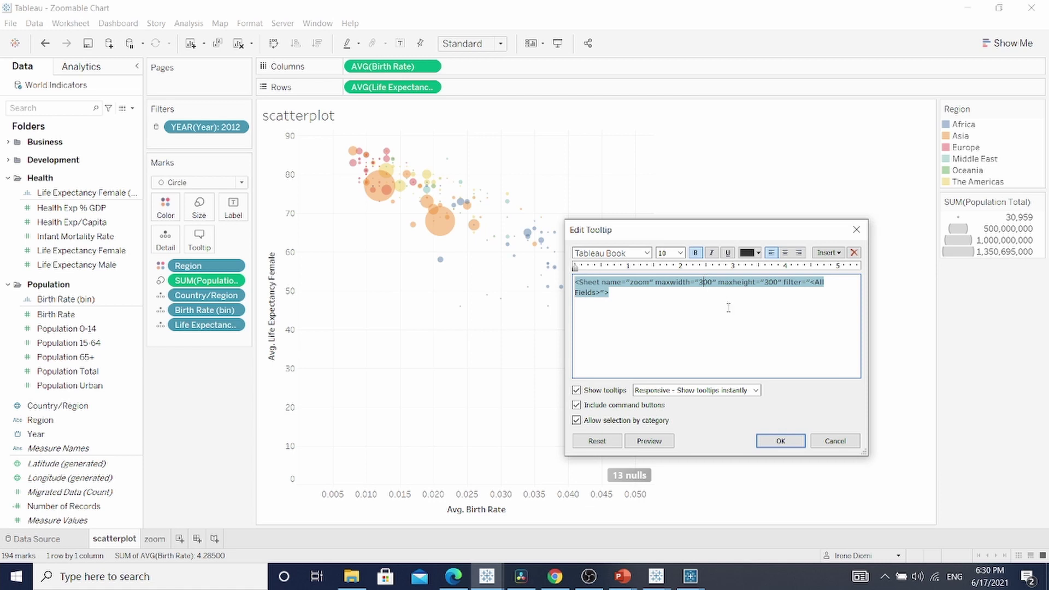
pyautogui.write('<Sheet name="zoom" maxwidth="00" maxheight="300" filter="<All Fields>">')
pyautogui.write('5')
pyautogui.press('BackSpace')
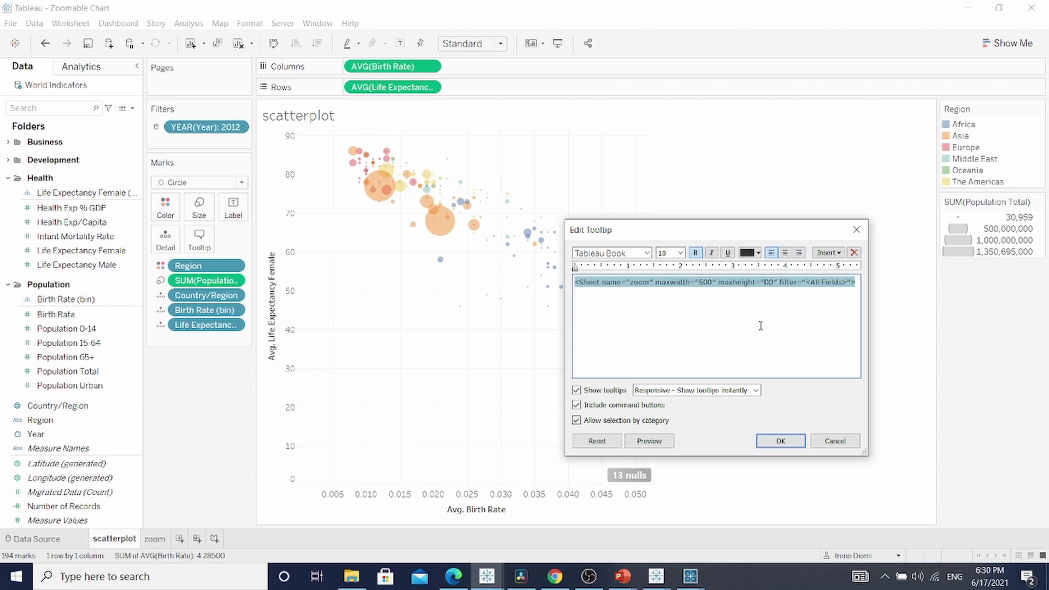
pyautogui.write('5')
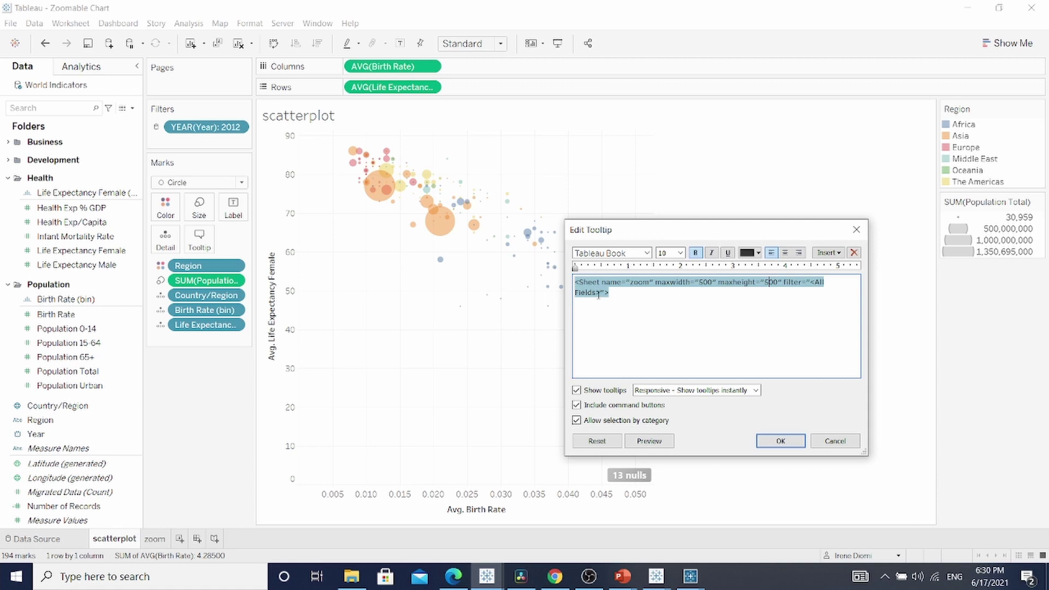
# Replace the <All Fields> filter with Birth Rate (bin) and Life Expectancy Female (bin).
pyautogui.moveTo(596, 293); pyautogui.dragTo(810, 282)
pyautogui.press('Delete')
pyautogui.click(827, 253)
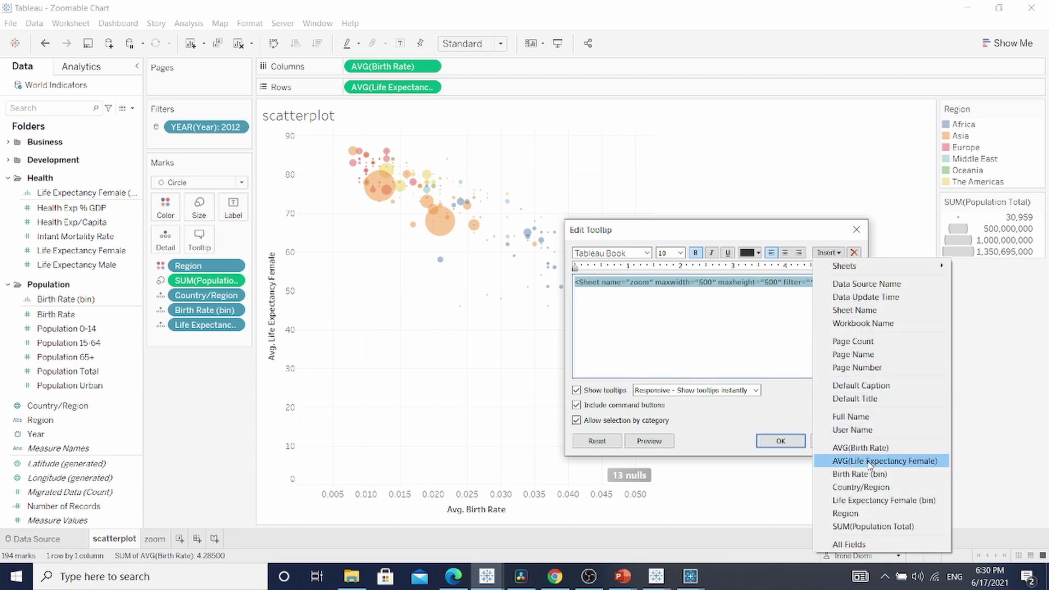
pyautogui.click(872, 479)
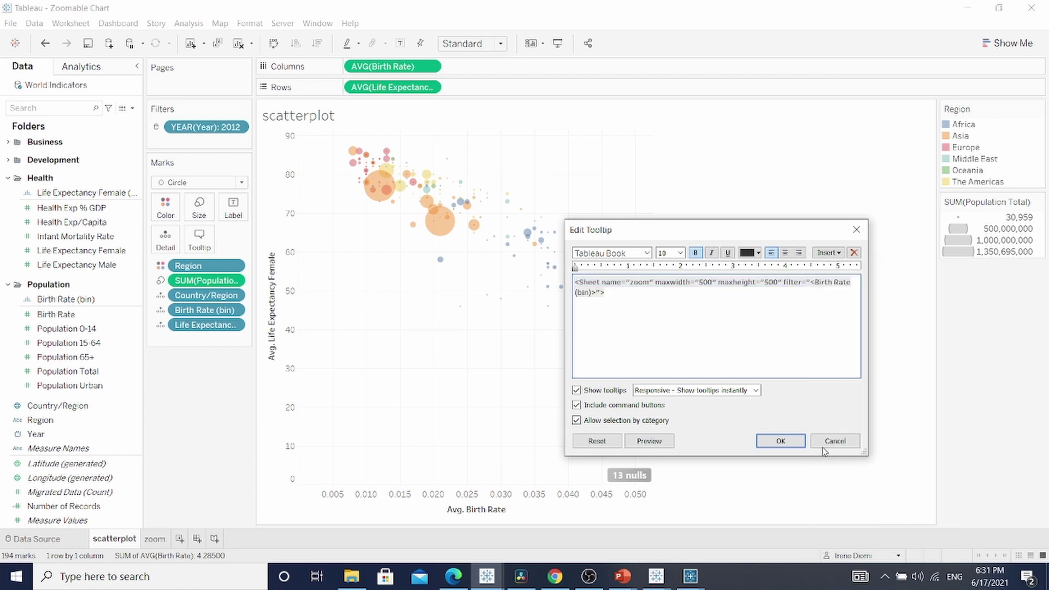
pyautogui.hotkey('ctrl', 'a')
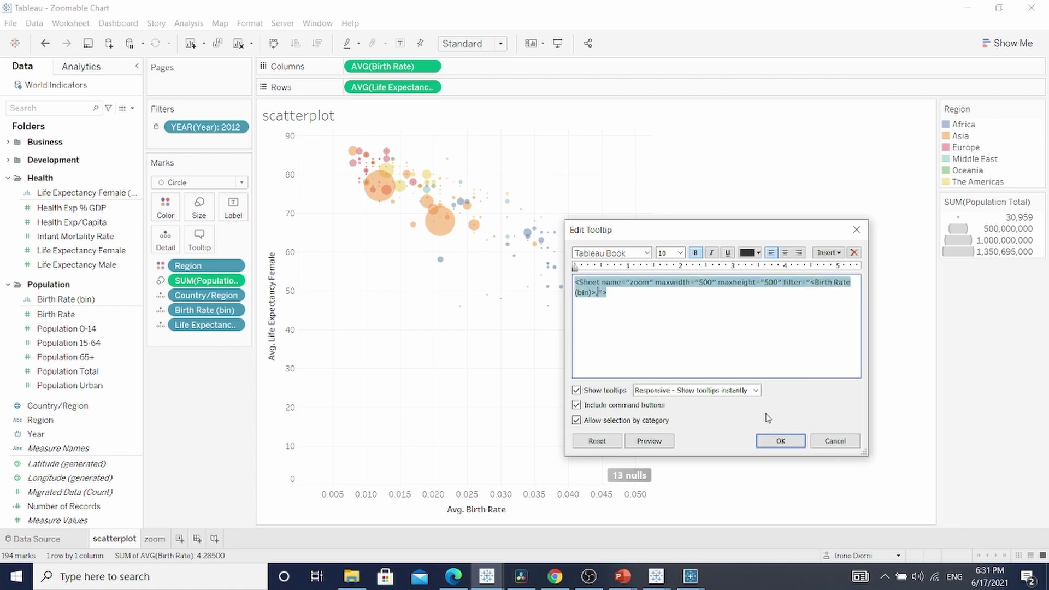
pyautogui.click(823, 253)
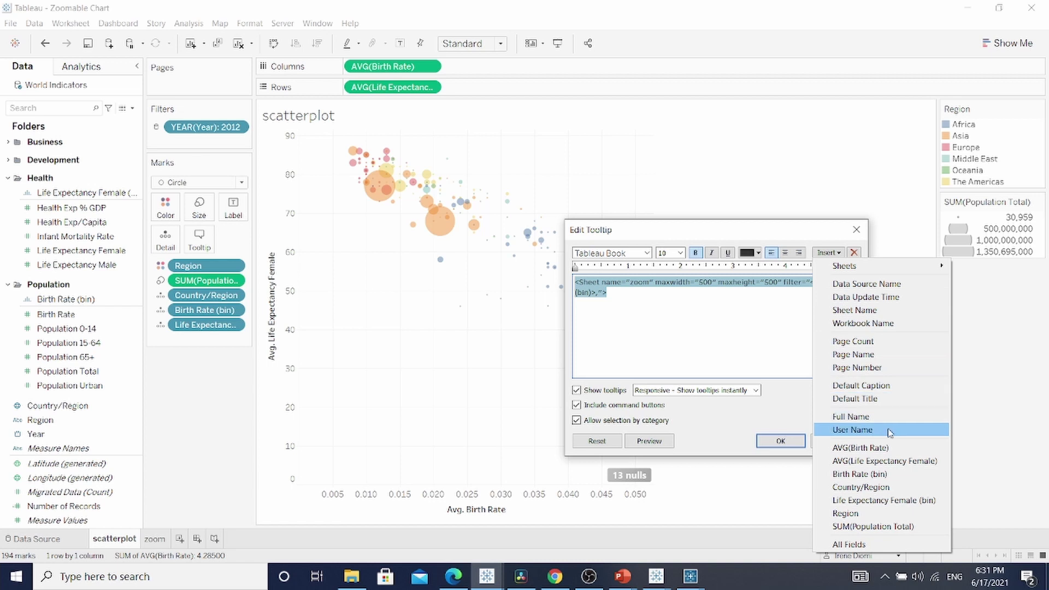
pyautogui.click(898, 500)
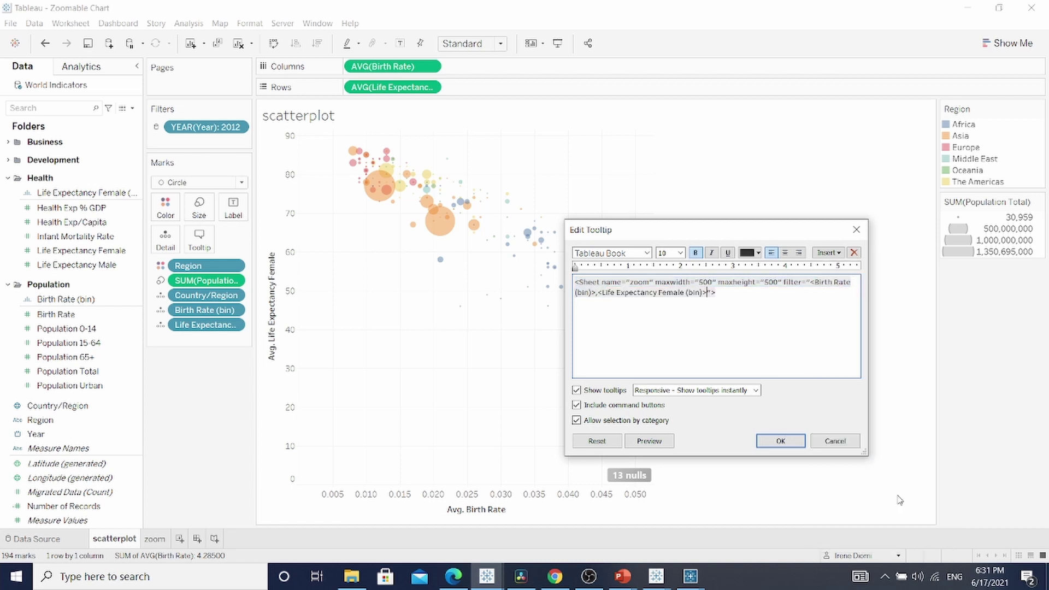
# Apply the tooltip edit and preview the zoomed viz-in-tooltip of neighbouring countries on several bubbles.
pyautogui.click(778, 441)
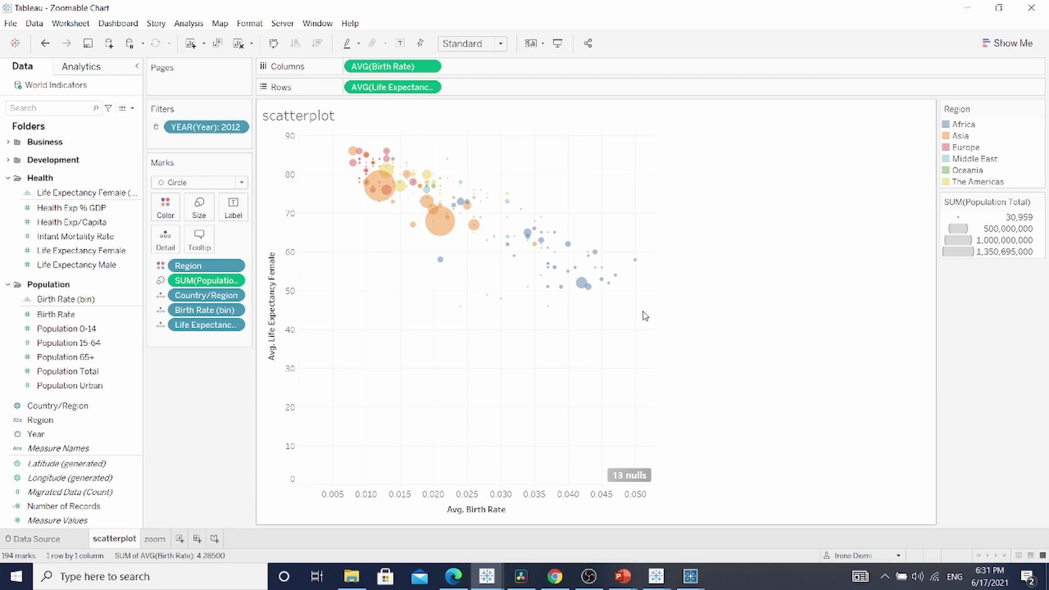
pyautogui.moveTo(580, 282)
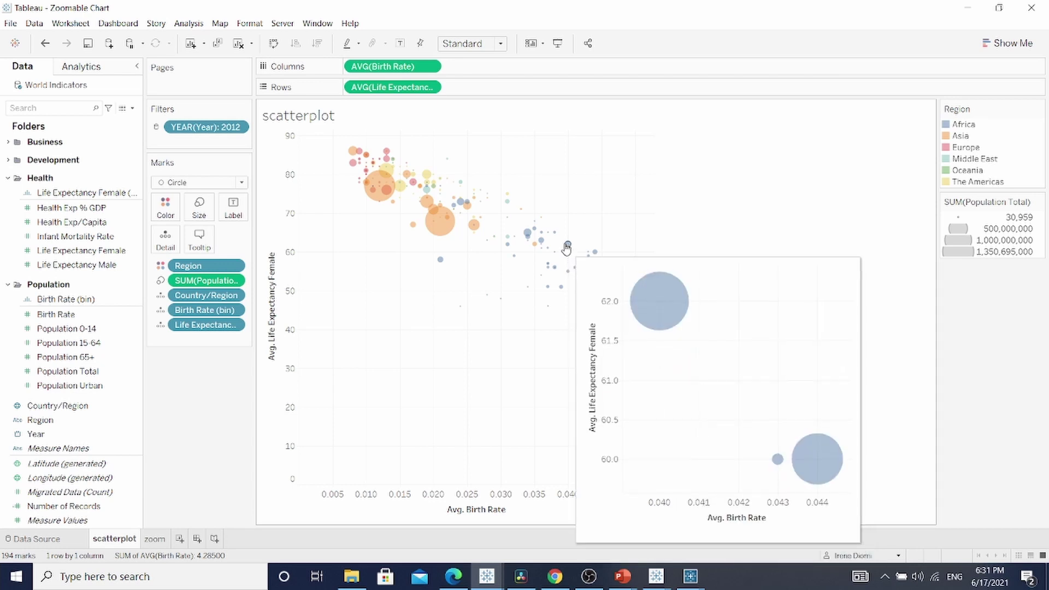
pyautogui.moveTo(535, 234)
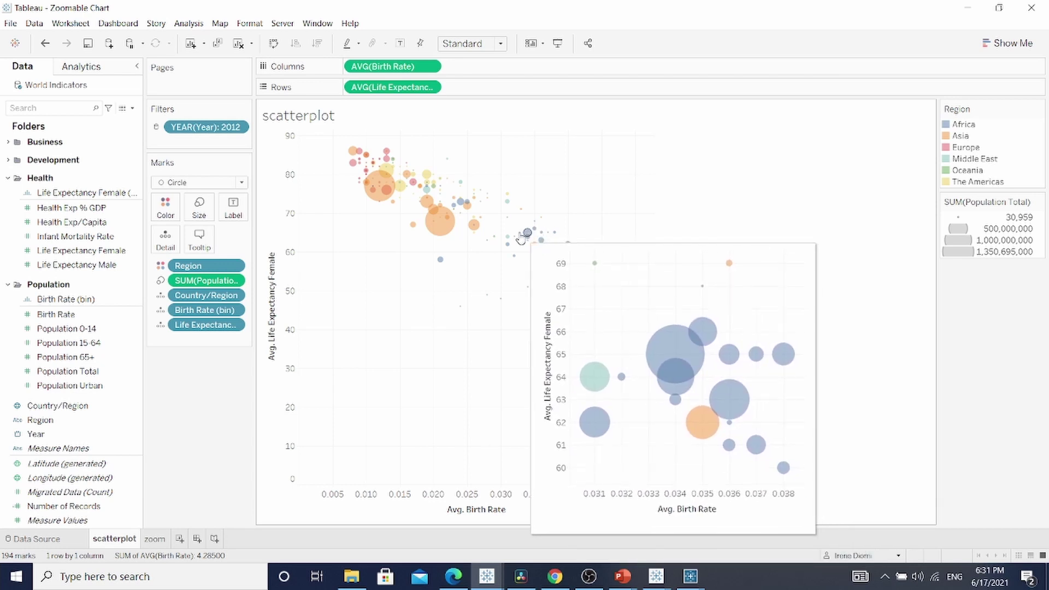
pyautogui.moveTo(457, 221)
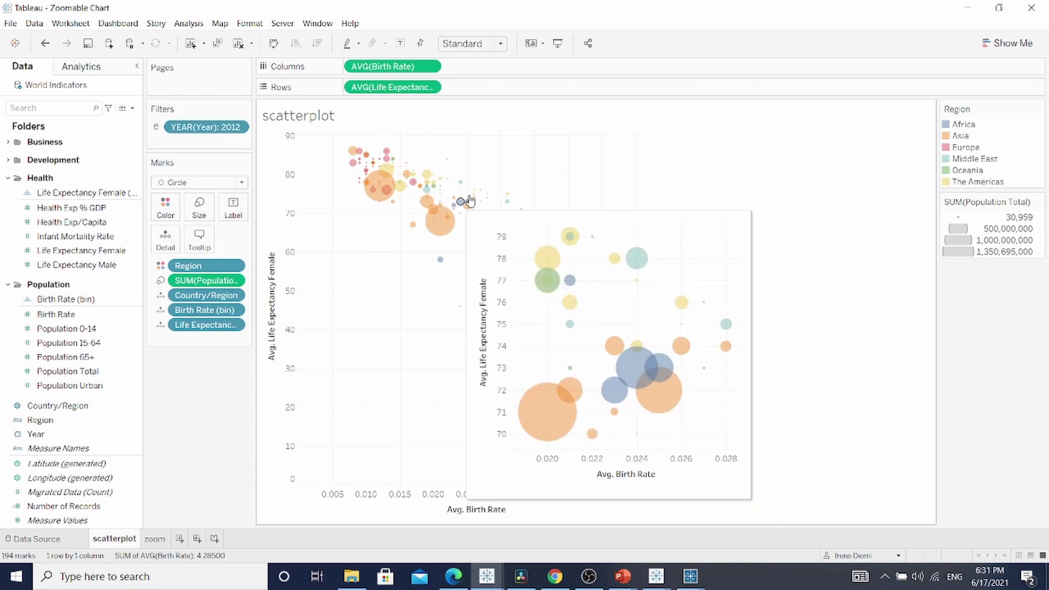